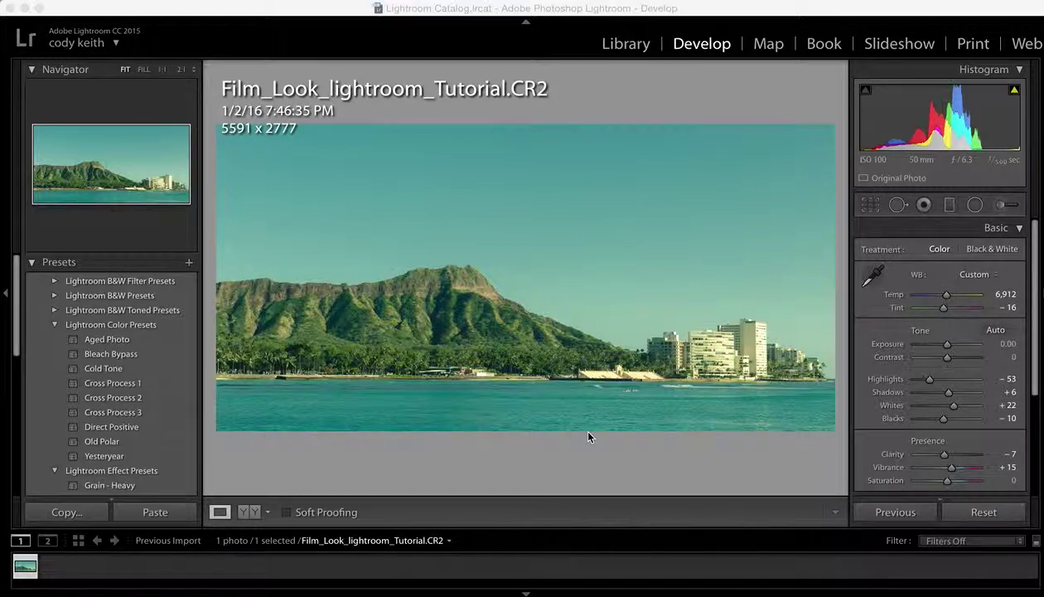
Reset all Develop adjustments, restoring As Shot Temp 5,600, Tint +20 and zeroed tone sliders
{"action": "left_click", "coordinate": [983, 512]}
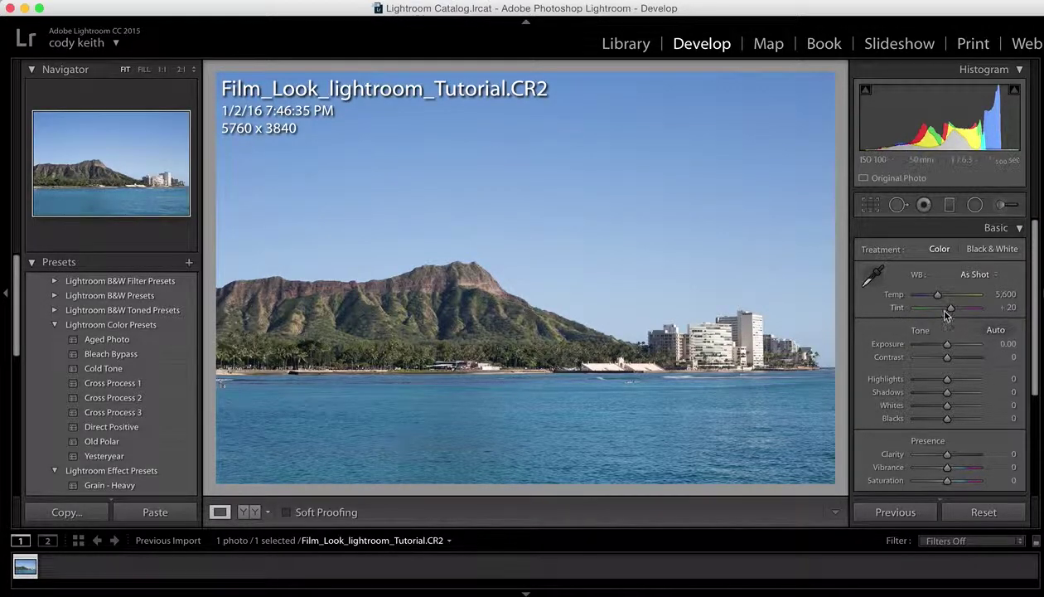
Warm the white balance to Temp 6,959 and shift Tint toward green at -17
{"action": "left_click_drag", "start_coordinate": [937, 293], "coordinate": [950, 296]}
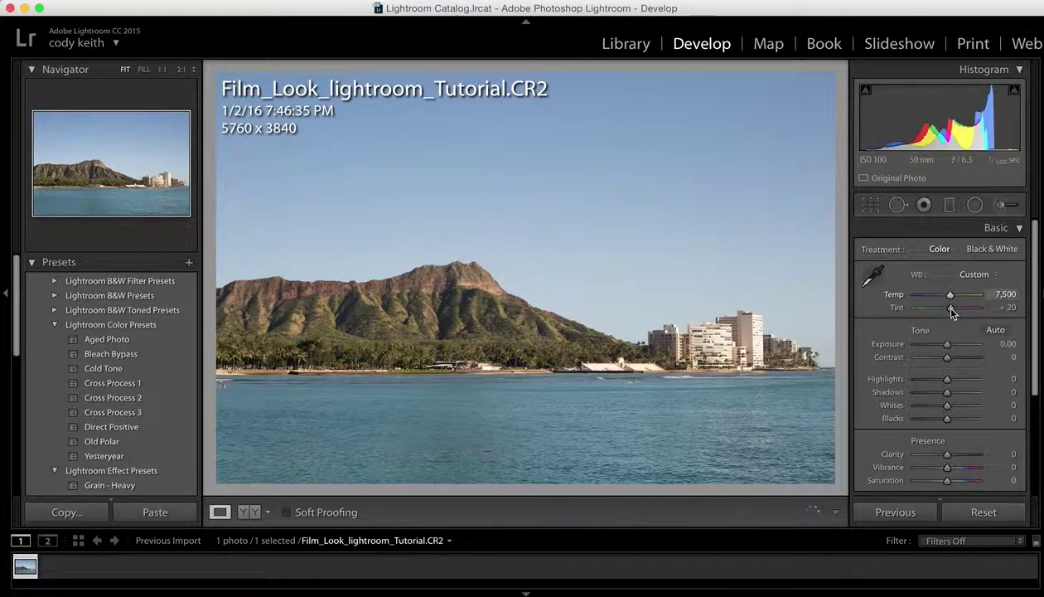
{"action": "mouse_move", "coordinate": [951, 309]}
{"action": "left_mouse_down"}
{"action": "mouse_move", "coordinate": [942, 314]}
{"action": "mouse_move", "coordinate": [946, 298]}
{"action": "left_mouse_up"}
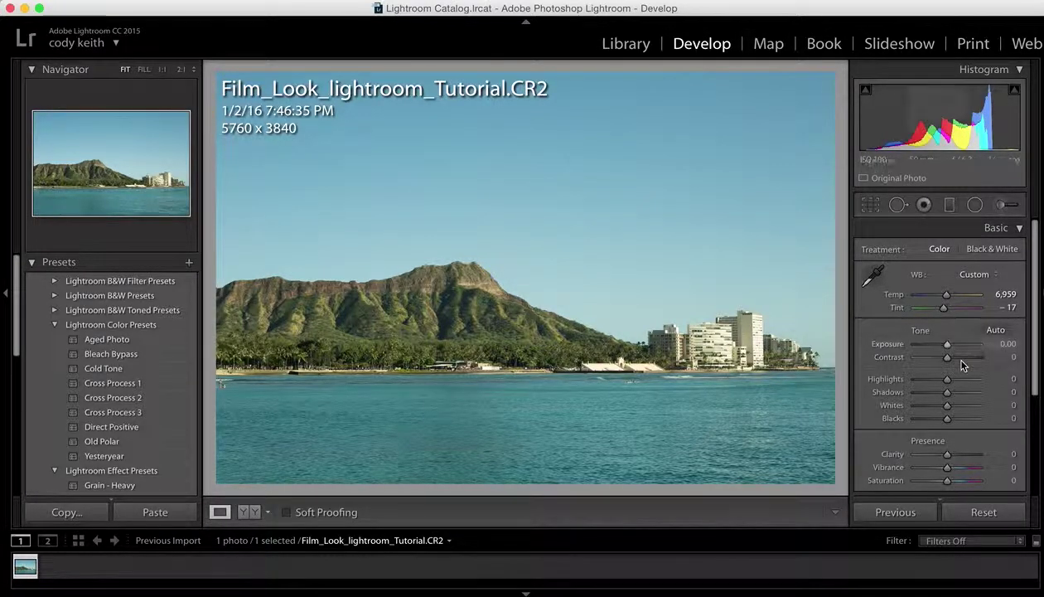
Raise Whites to +19 and lower Blacks to -12 in the Basic panel
{"action": "scroll", "coordinate": [955, 386], "scroll_direction": "down", "scroll_amount": 1}
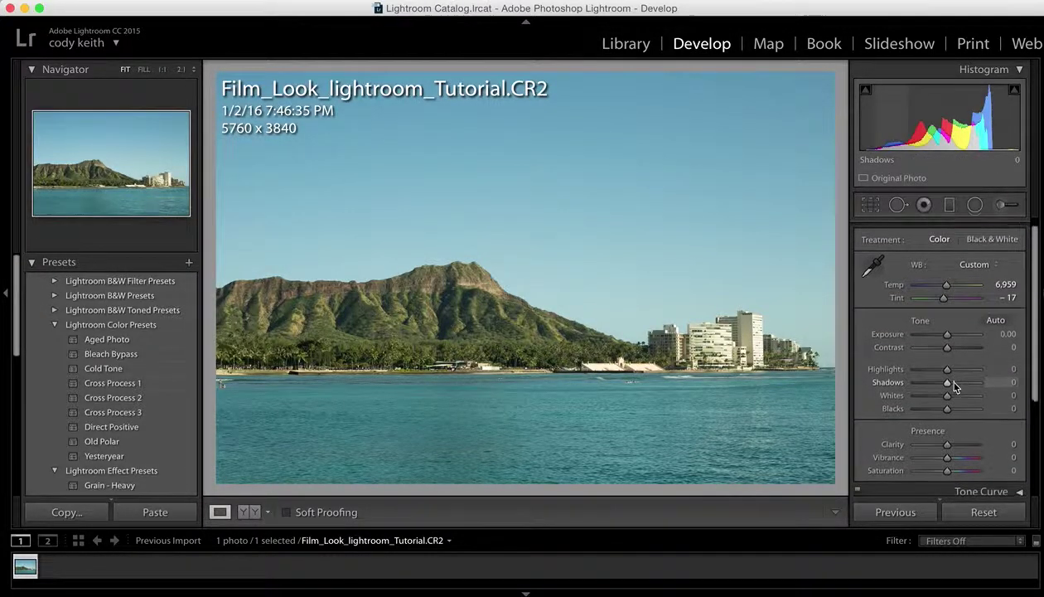
{"action": "scroll", "coordinate": [954, 386], "scroll_direction": "down", "scroll_amount": 1}
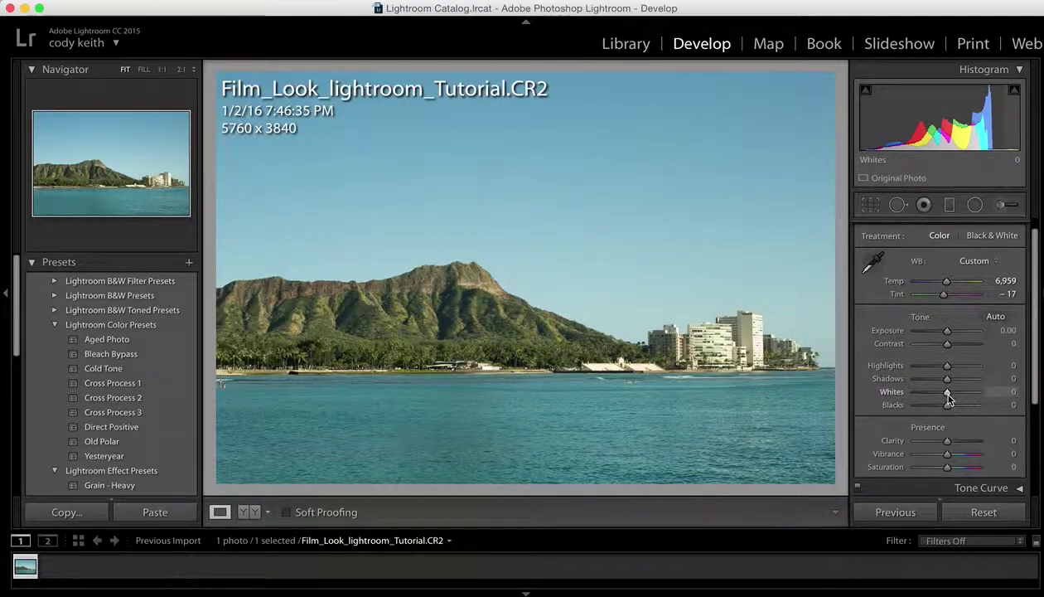
{"action": "left_click_drag", "start_coordinate": [948, 398], "coordinate": [955, 401]}
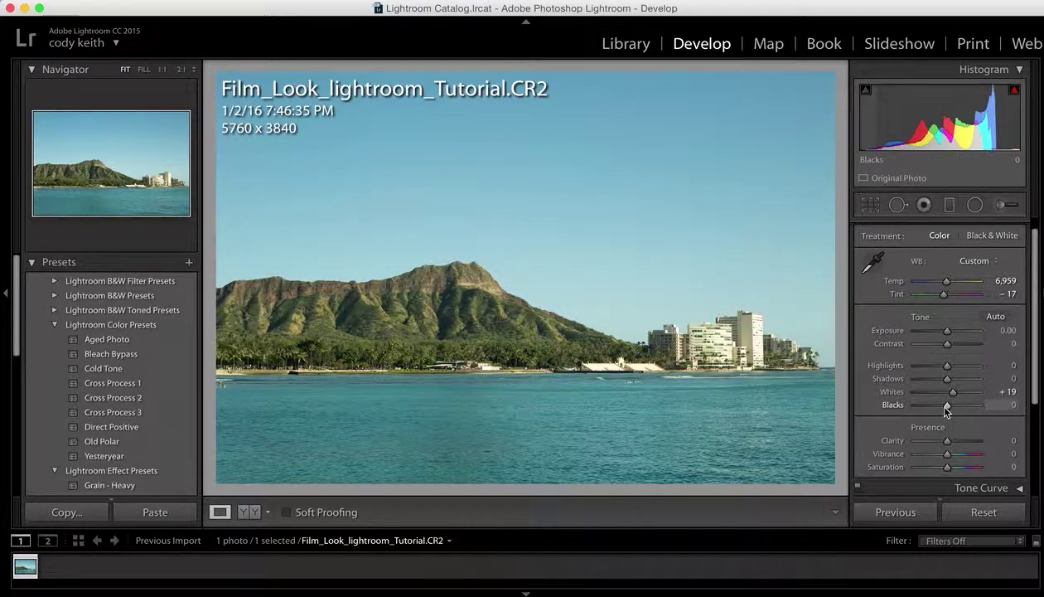
{"action": "left_click_drag", "start_coordinate": [945, 405], "coordinate": [946, 446]}
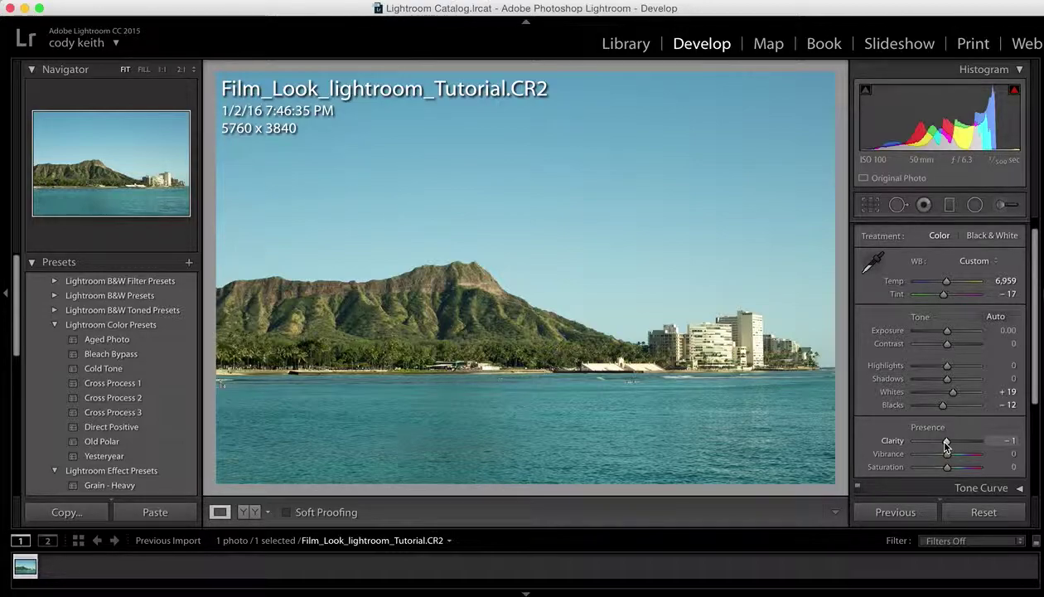
Soften Clarity to -7 and boost Vibrance to +18
{"action": "left_click_drag", "start_coordinate": [946, 446], "coordinate": [945, 446]}
{"action": "left_click_drag", "start_coordinate": [944, 446], "coordinate": [949, 448]}
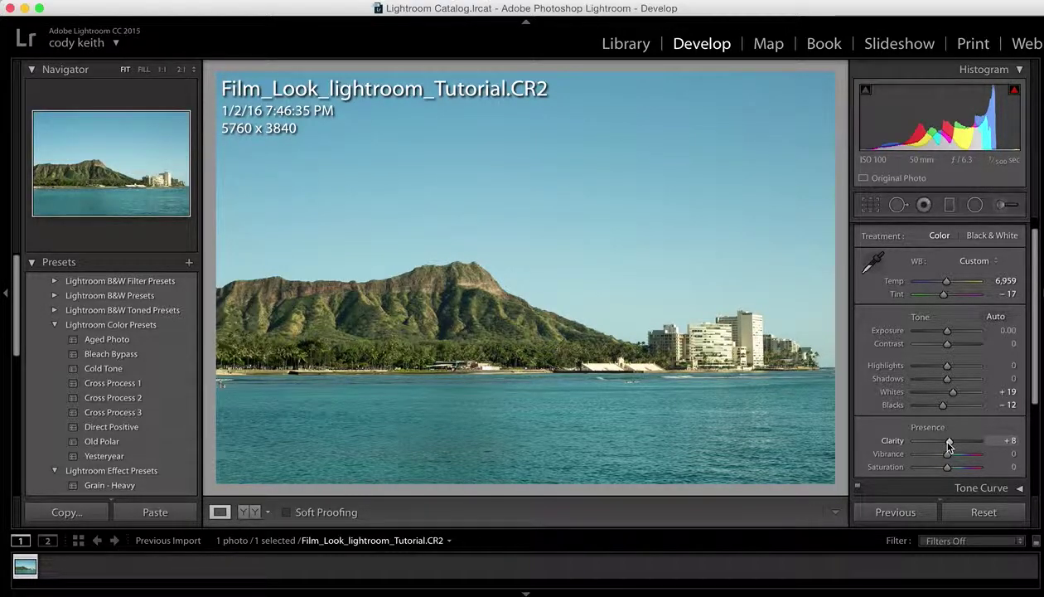
{"action": "left_click_drag", "start_coordinate": [949, 446], "coordinate": [944, 448]}
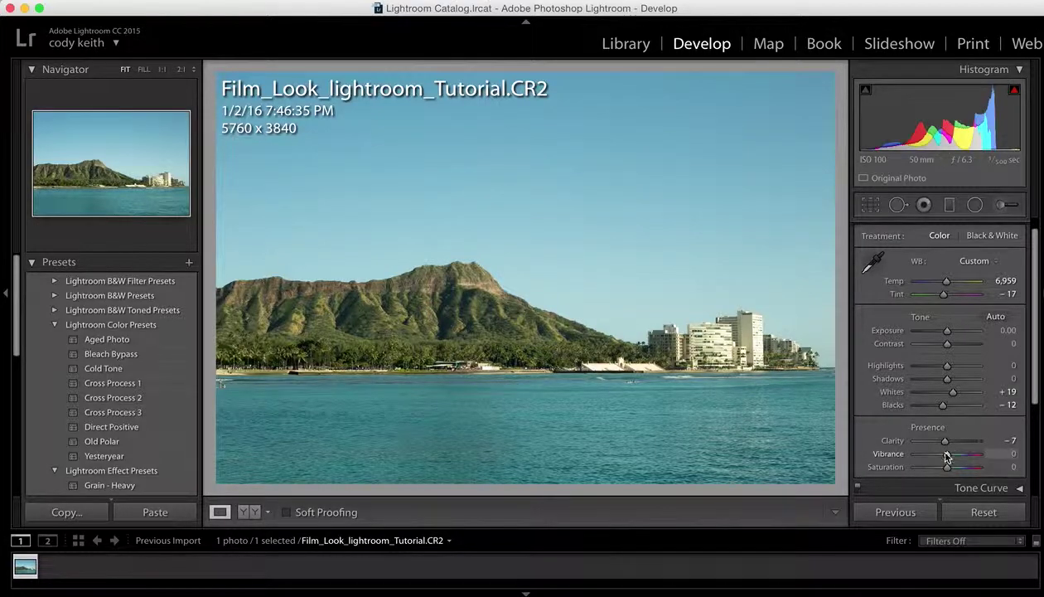
{"action": "scroll", "coordinate": [949, 457], "scroll_direction": "down", "scroll_amount": 3}
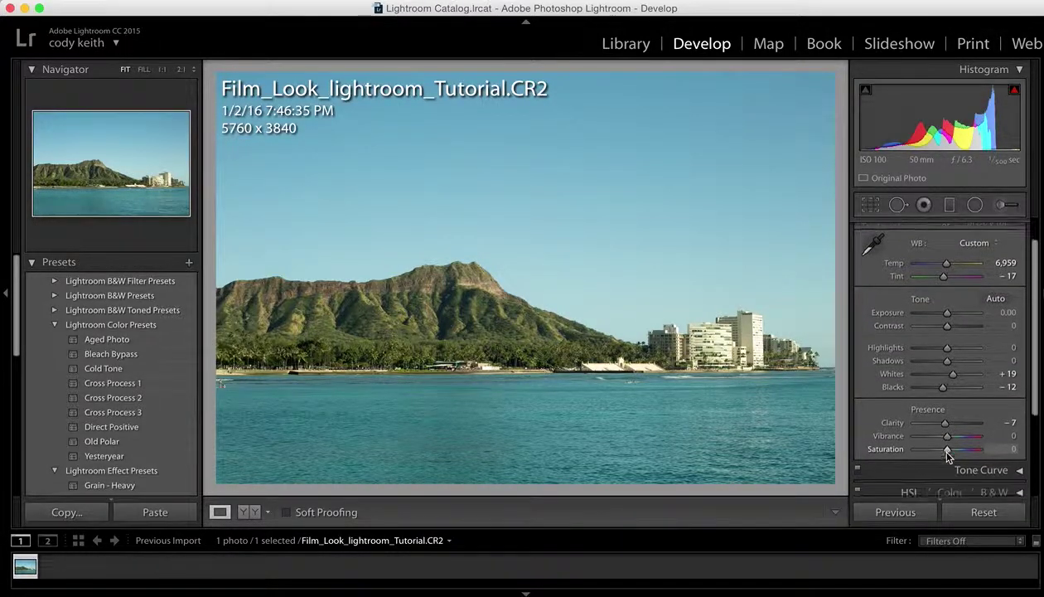
{"action": "left_click_drag", "start_coordinate": [950, 436], "coordinate": [955, 437]}
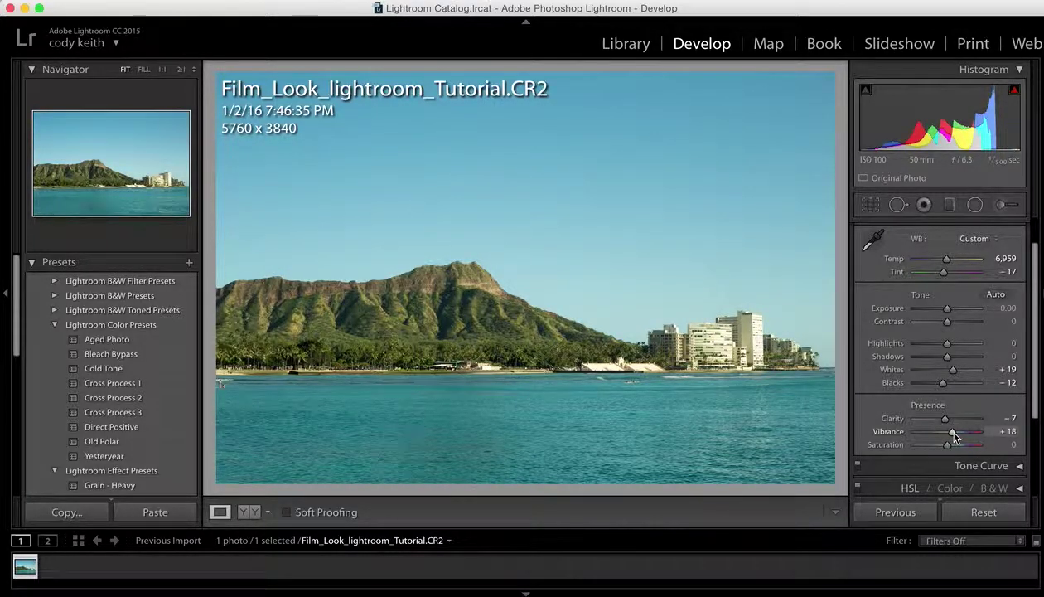
{"action": "scroll", "coordinate": [969, 431], "scroll_direction": "down", "scroll_amount": 3}
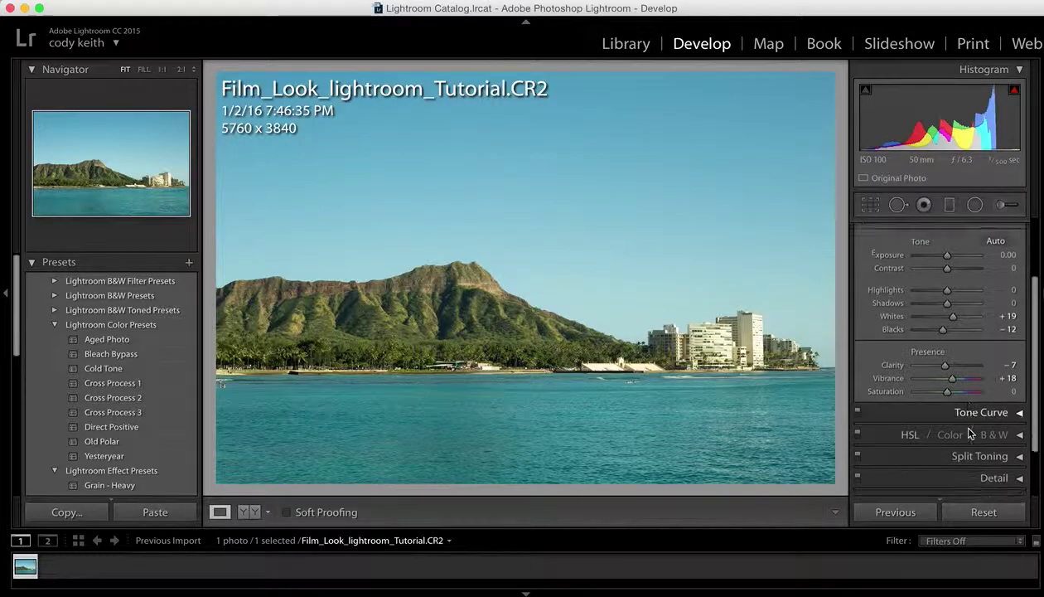
{"action": "left_click", "coordinate": [1020, 406]}
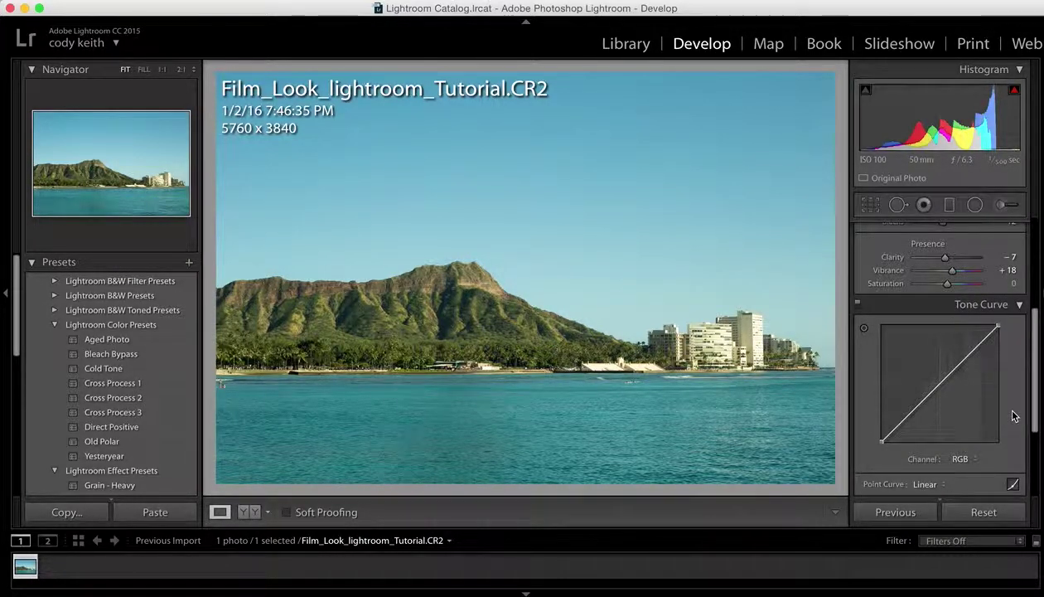
Switch the tone curve to point mode, add three control points and lift the black point slightly
{"action": "scroll", "coordinate": [1013, 414], "scroll_direction": "down", "scroll_amount": 1}
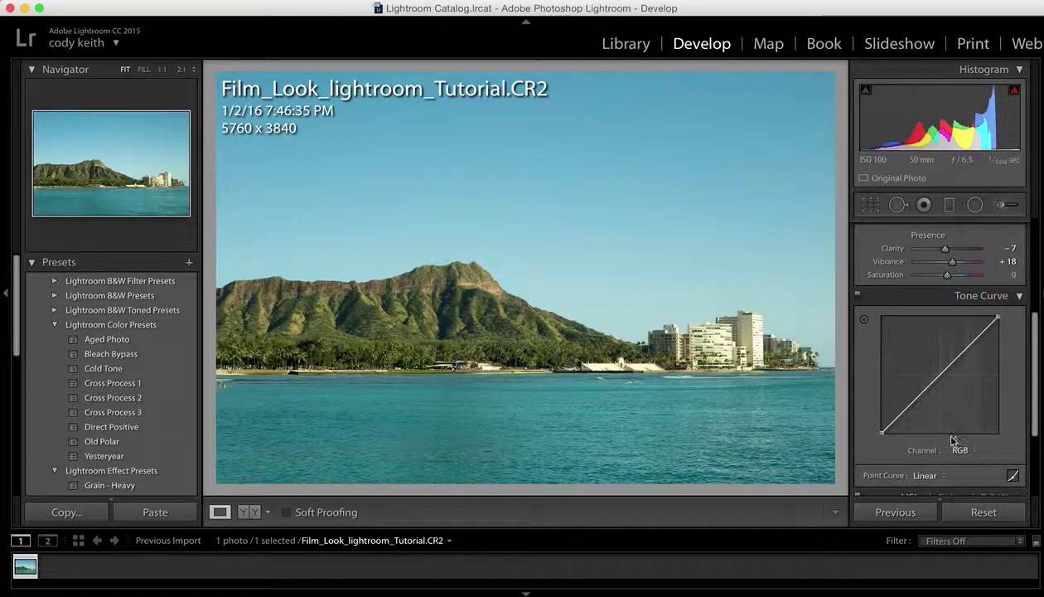
{"action": "left_click", "coordinate": [1012, 475]}
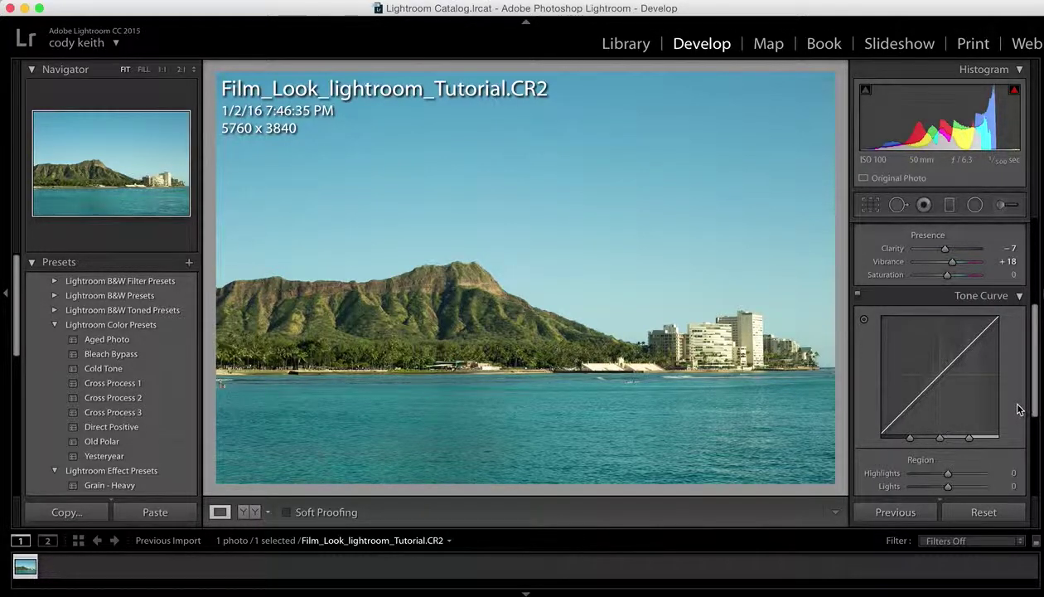
{"action": "scroll", "coordinate": [1016, 406], "scroll_direction": "down", "scroll_amount": 3}
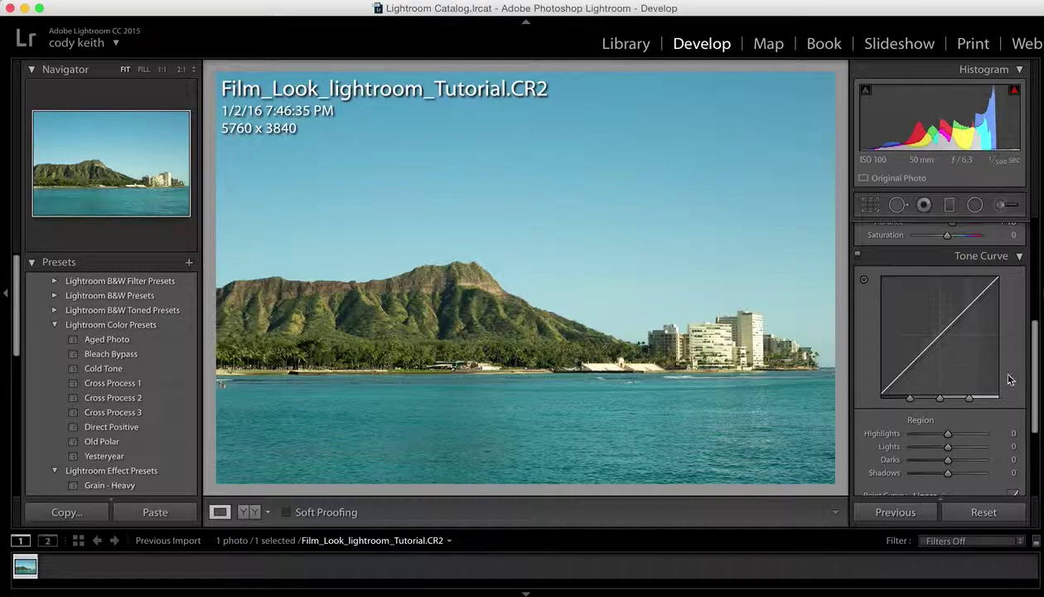
{"action": "scroll", "coordinate": [1004, 435], "scroll_direction": "down", "scroll_amount": 1}
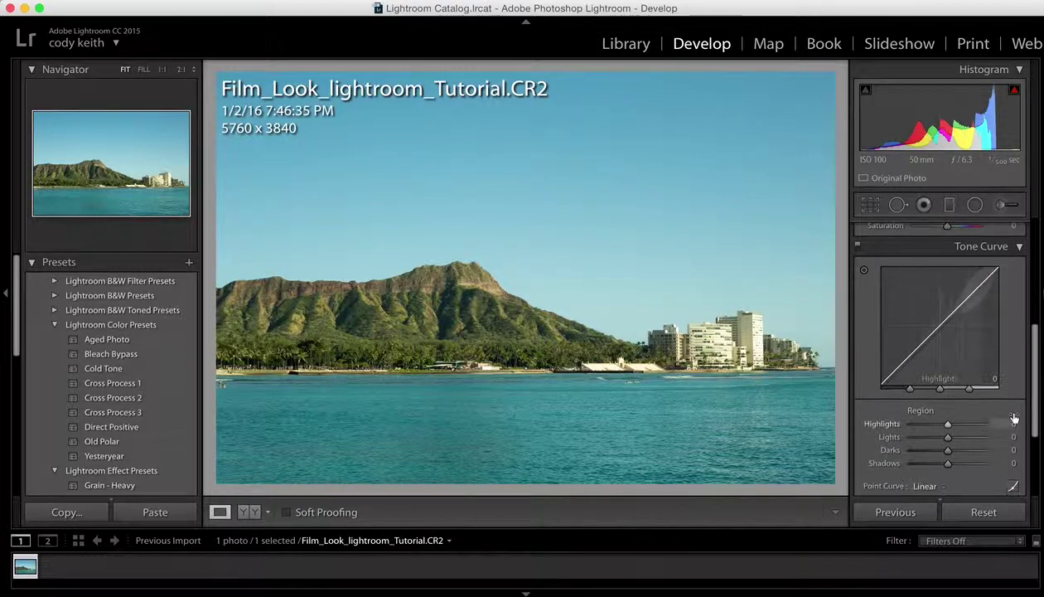
{"action": "left_click", "coordinate": [1011, 483]}
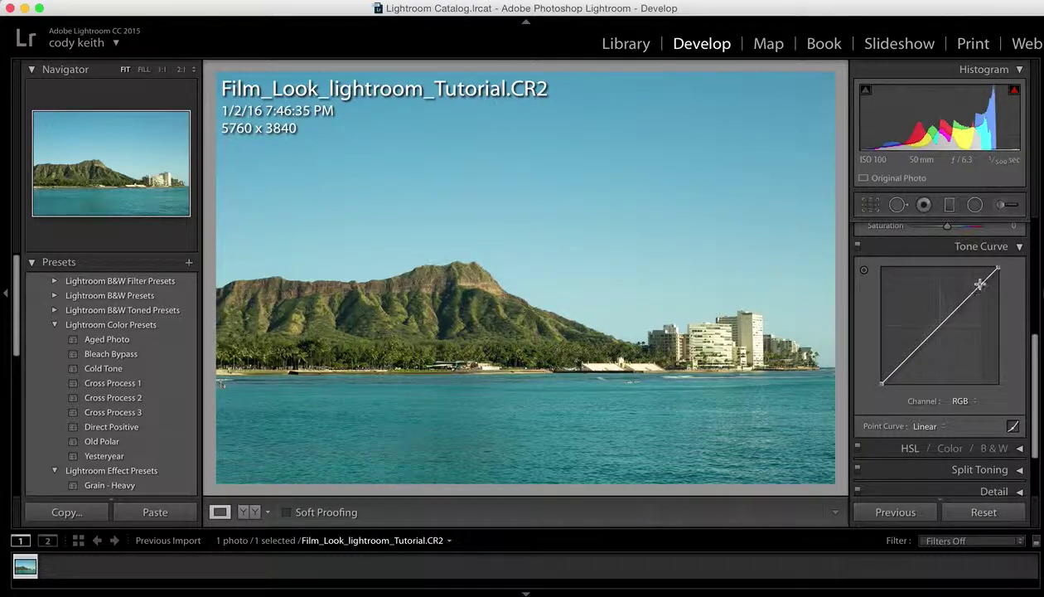
{"action": "left_click", "coordinate": [895, 370]}
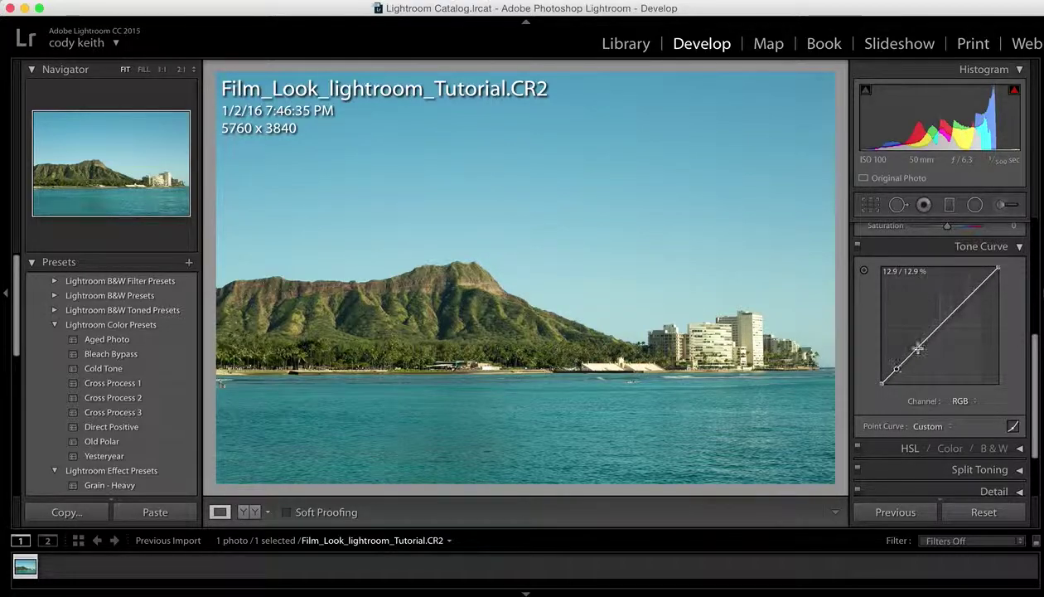
{"action": "left_click", "coordinate": [922, 341]}
{"action": "left_click", "coordinate": [970, 294]}
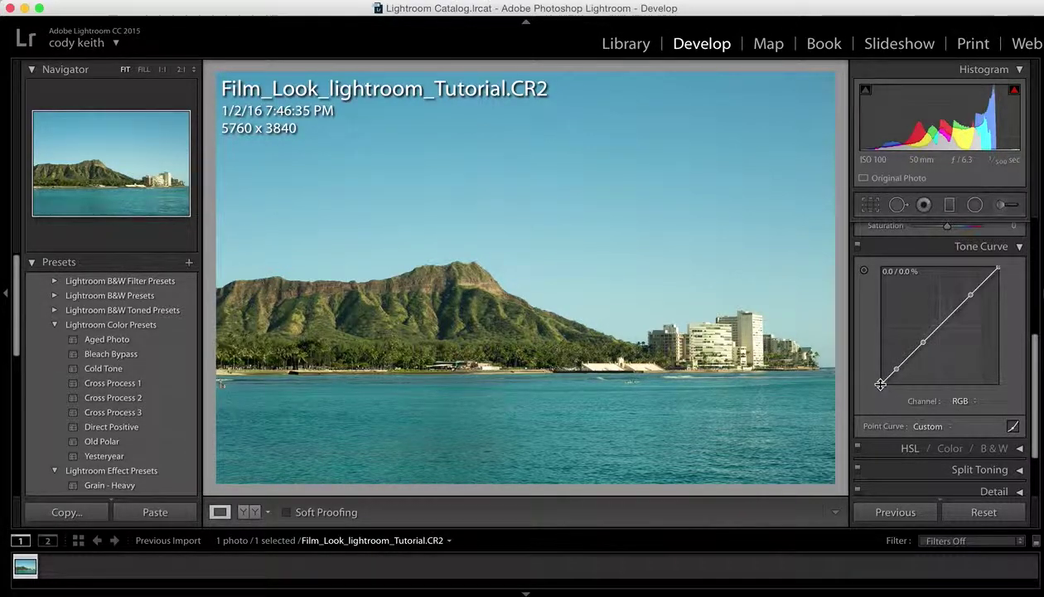
{"action": "left_click_drag", "start_coordinate": [880, 383], "coordinate": [881, 379]}
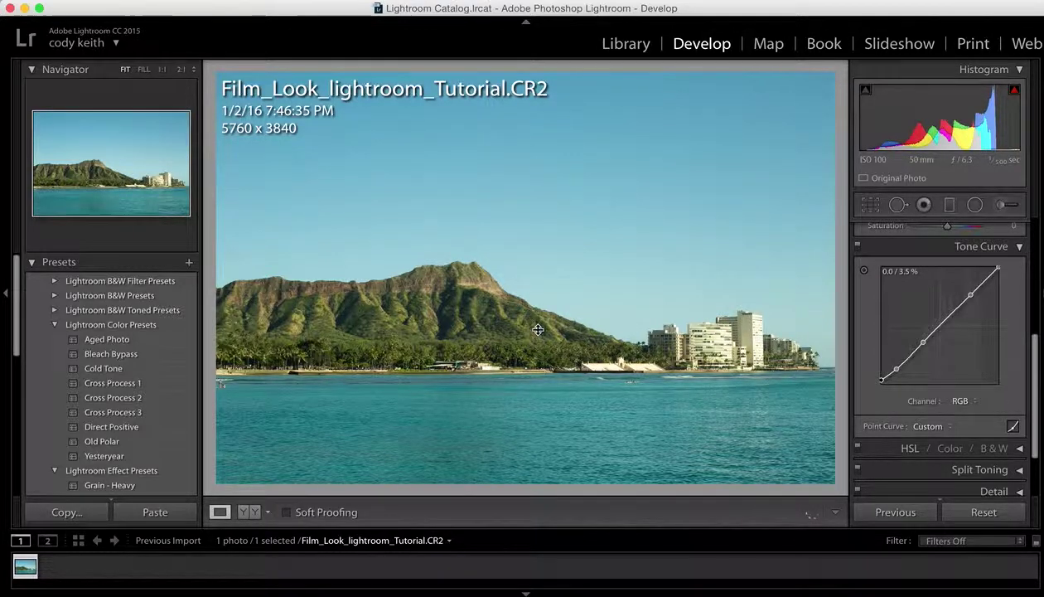
Raise the black point further and reshape the lower curve to fade shadows, checking at 1:1
{"action": "left_click", "coordinate": [460, 308]}
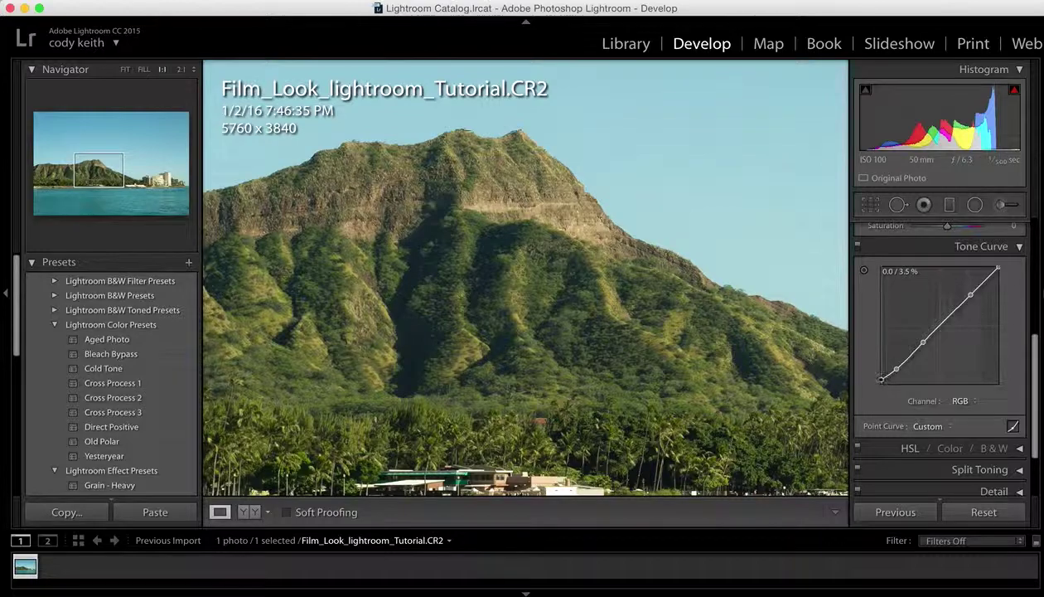
{"action": "left_click_drag", "start_coordinate": [882, 380], "coordinate": [881, 373]}
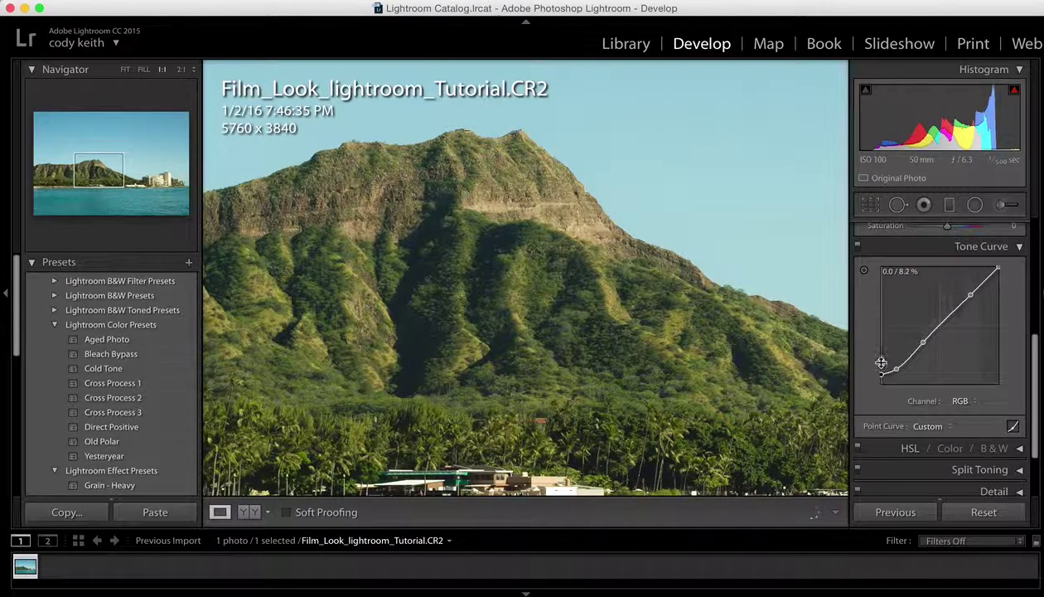
{"action": "left_click_drag", "start_coordinate": [896, 367], "coordinate": [923, 341]}
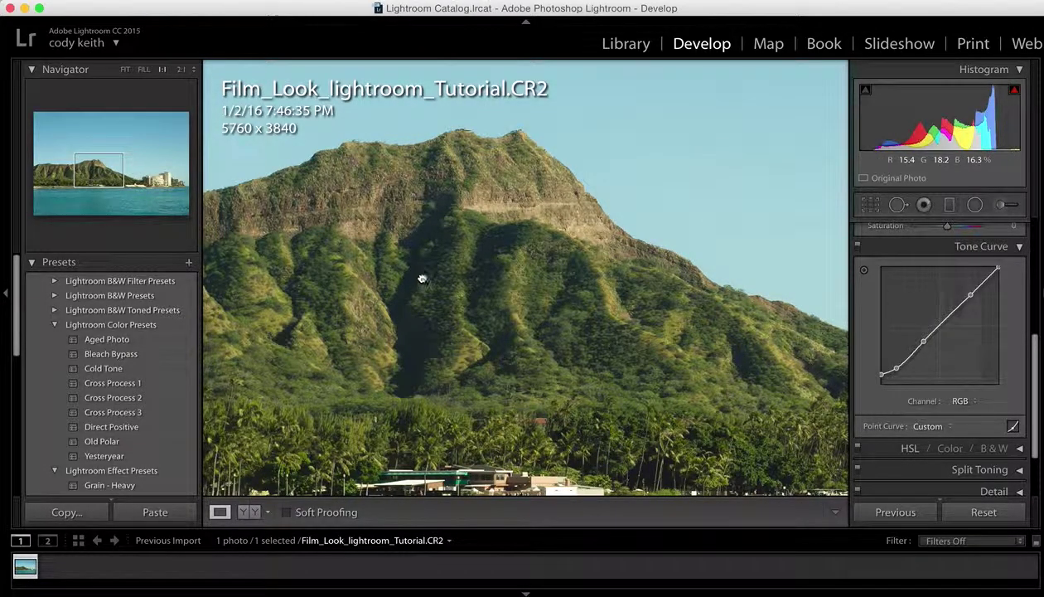
{"action": "left_click", "coordinate": [431, 315]}
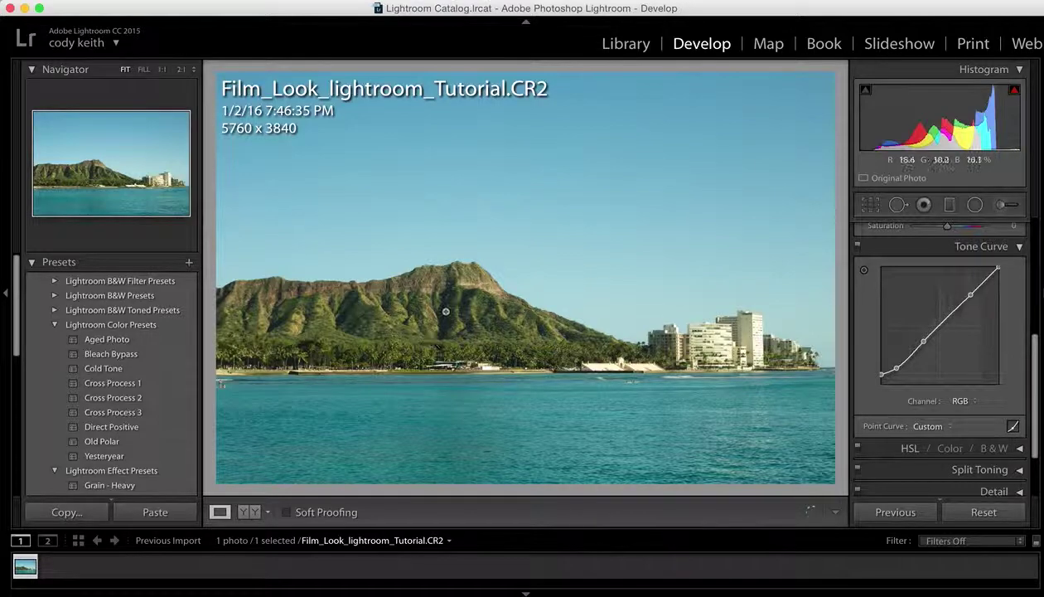
{"action": "left_click", "coordinate": [445, 311]}
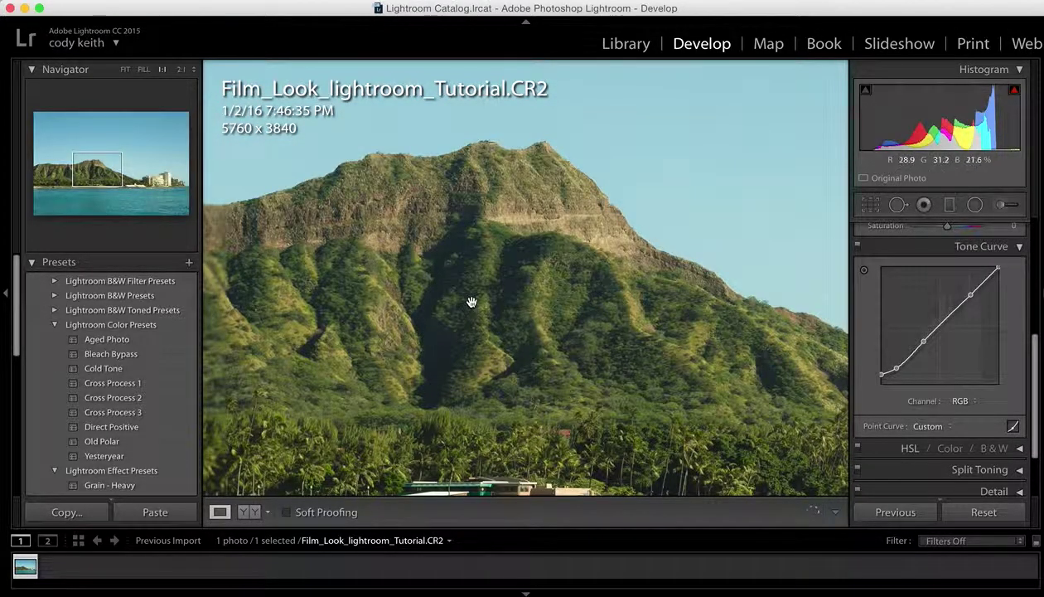
{"action": "left_click", "coordinate": [424, 359]}
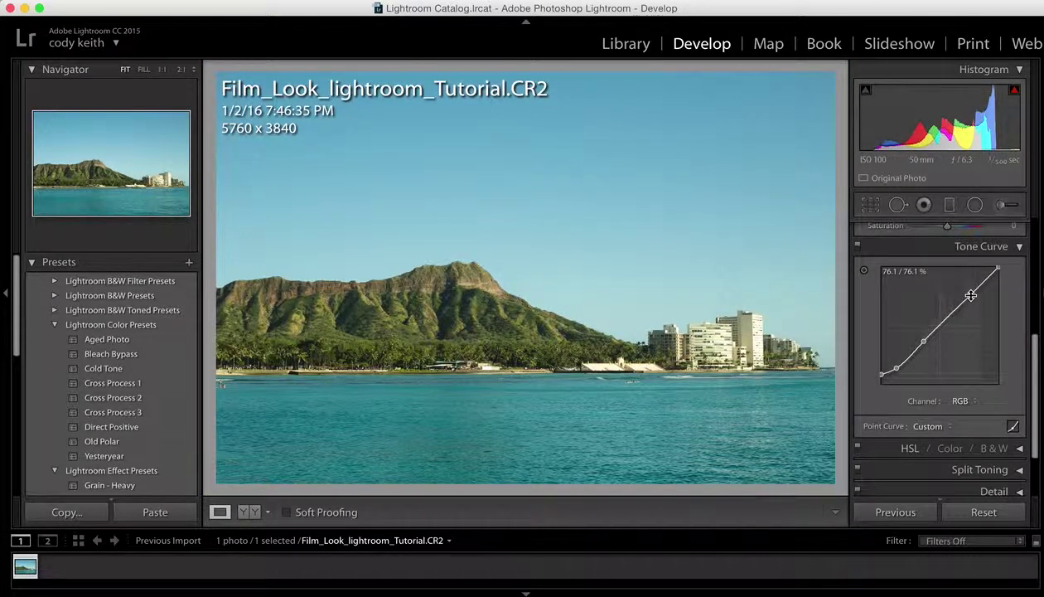
Darken the blues to -28 in HSL Luminance
{"action": "left_click", "coordinate": [1020, 248]}
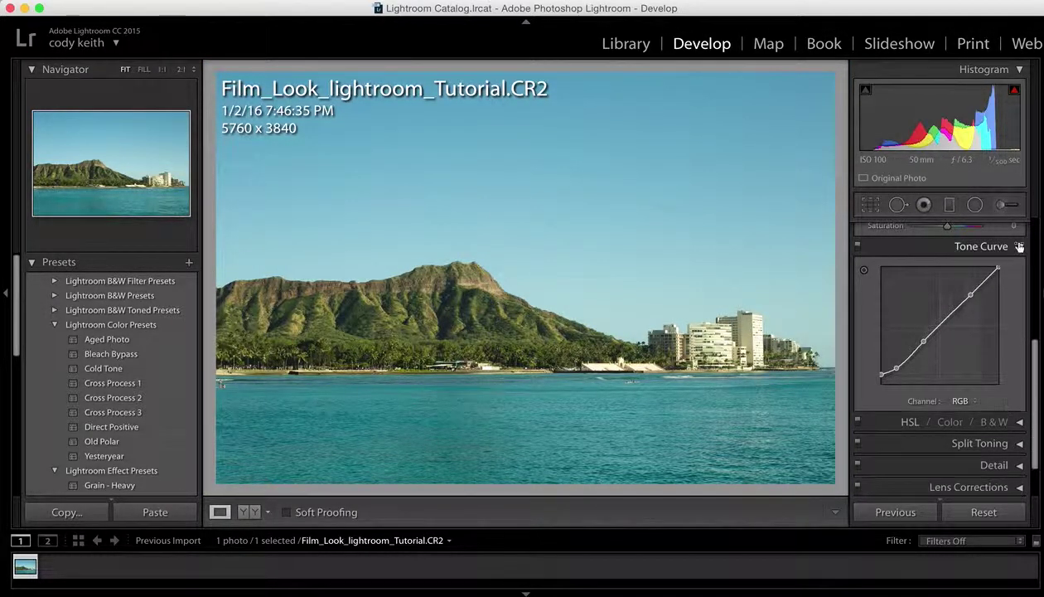
{"action": "left_click", "coordinate": [1020, 370]}
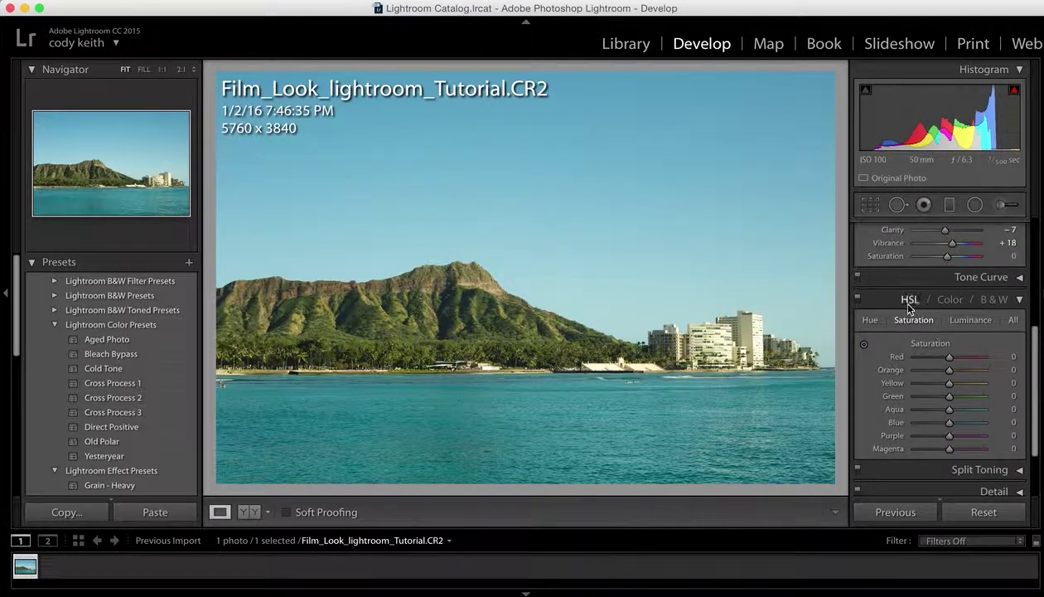
{"action": "scroll", "coordinate": [974, 349], "scroll_direction": "down", "scroll_amount": 1}
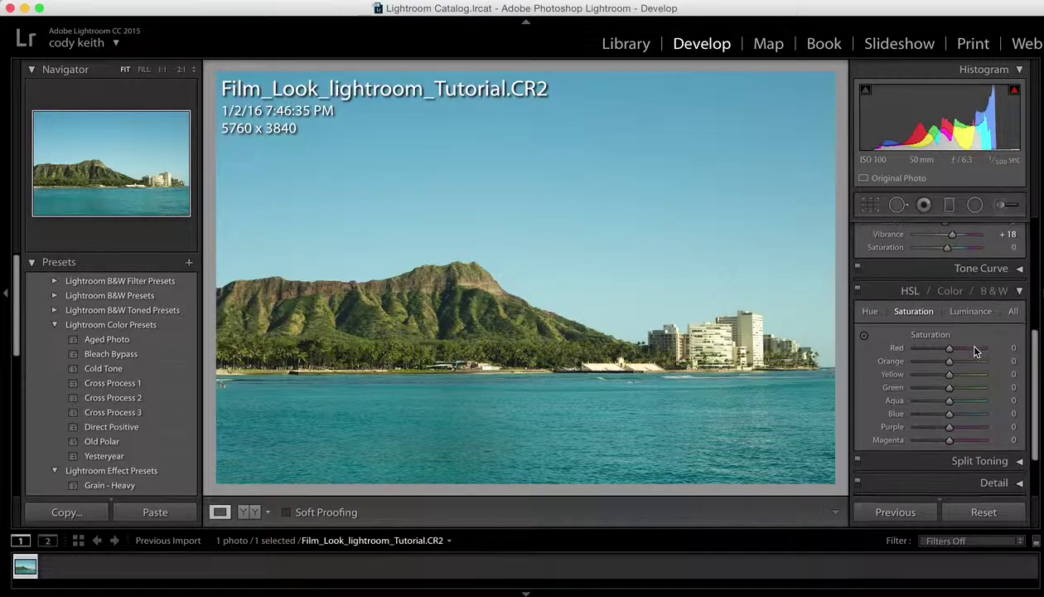
{"action": "left_click", "coordinate": [954, 308]}
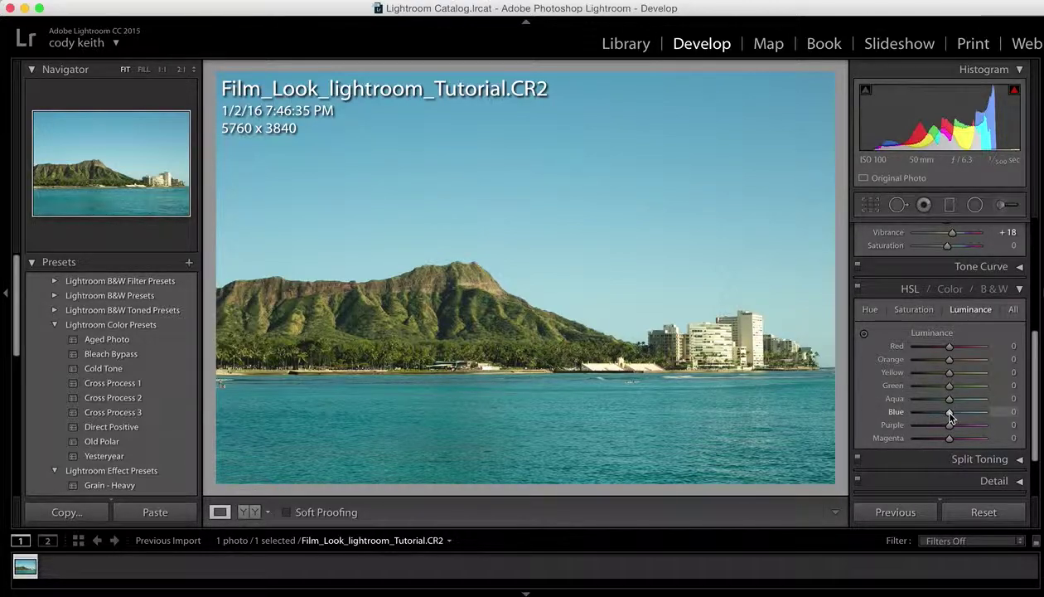
{"action": "left_click_drag", "start_coordinate": [950, 418], "coordinate": [939, 417]}
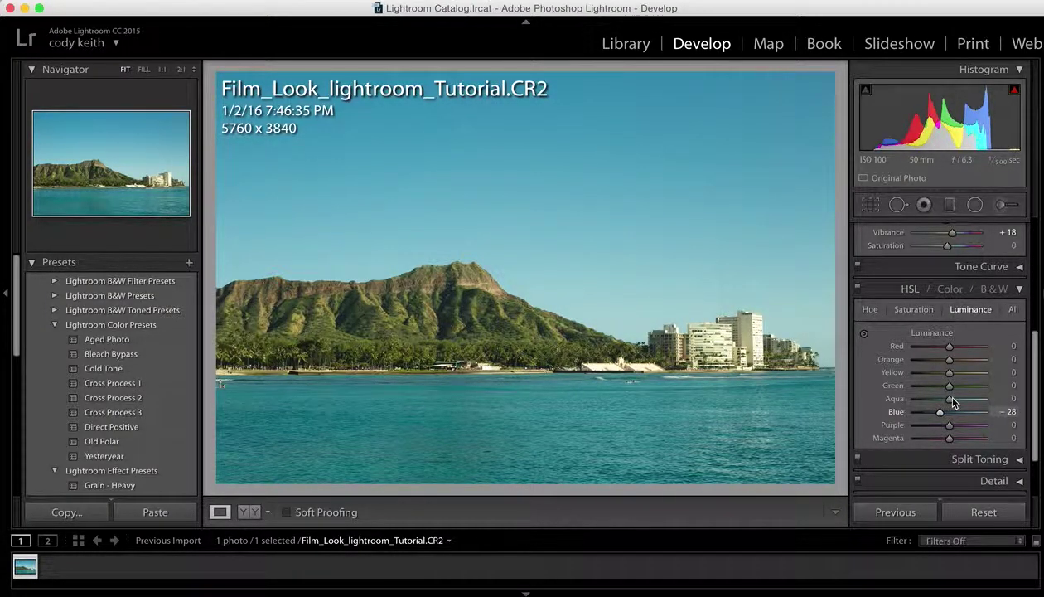
Set Blue saturation to -8, Aqua saturation to +2 and Aqua luminance to -1
{"action": "left_click", "coordinate": [915, 310]}
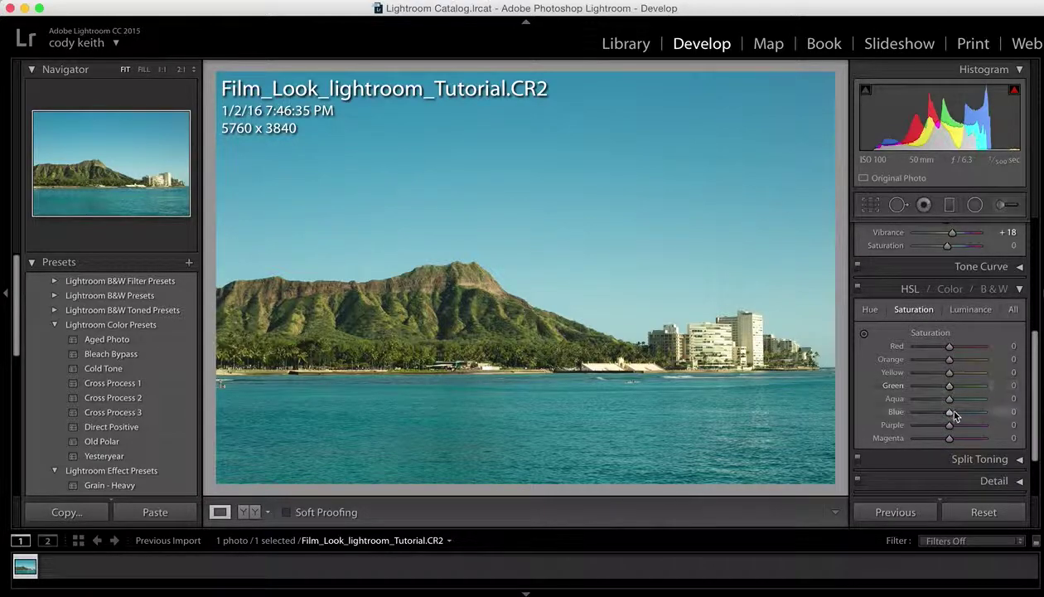
{"action": "left_click_drag", "start_coordinate": [950, 413], "coordinate": [949, 413]}
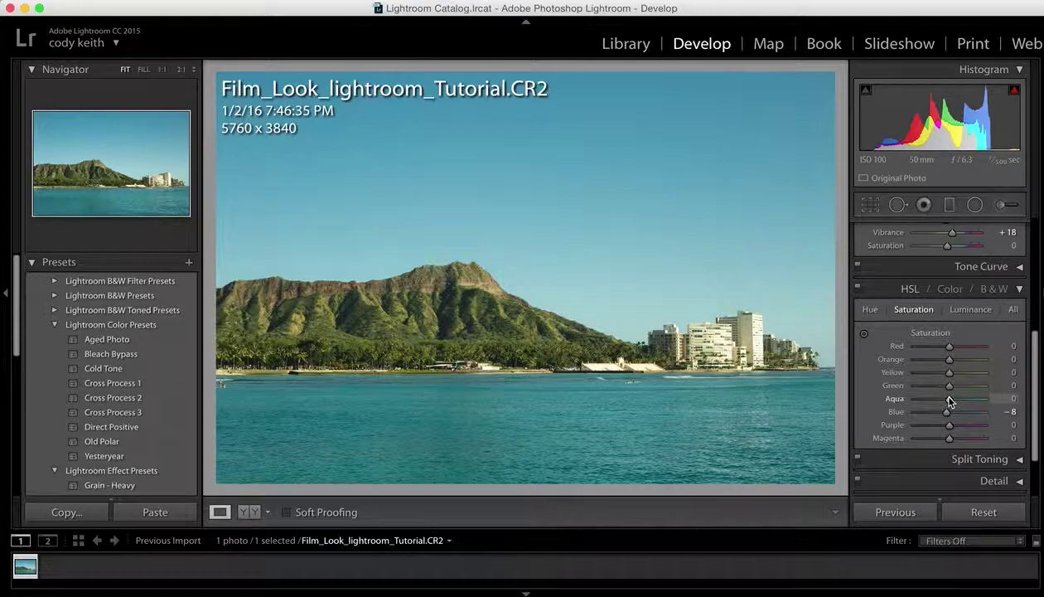
{"action": "mouse_move", "coordinate": [961, 403]}
{"action": "left_mouse_down"}
{"action": "mouse_move", "coordinate": [937, 406]}
{"action": "mouse_move", "coordinate": [951, 402]}
{"action": "left_mouse_up"}
{"action": "left_click", "coordinate": [963, 309]}
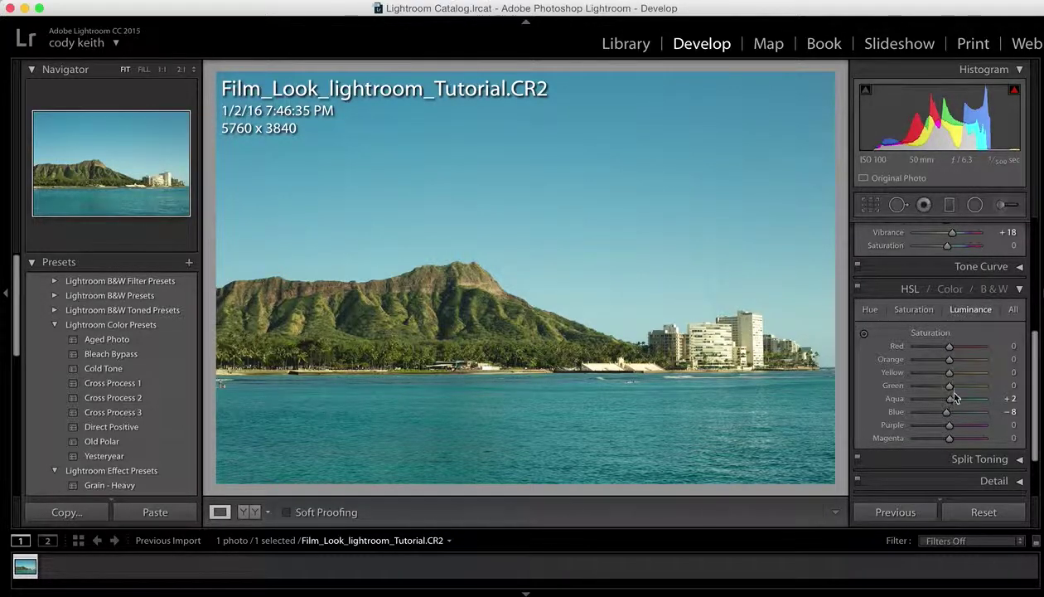
{"action": "mouse_move", "coordinate": [951, 401]}
{"action": "left_mouse_down"}
{"action": "mouse_move", "coordinate": [943, 404]}
{"action": "mouse_move", "coordinate": [952, 403]}
{"action": "left_mouse_up"}
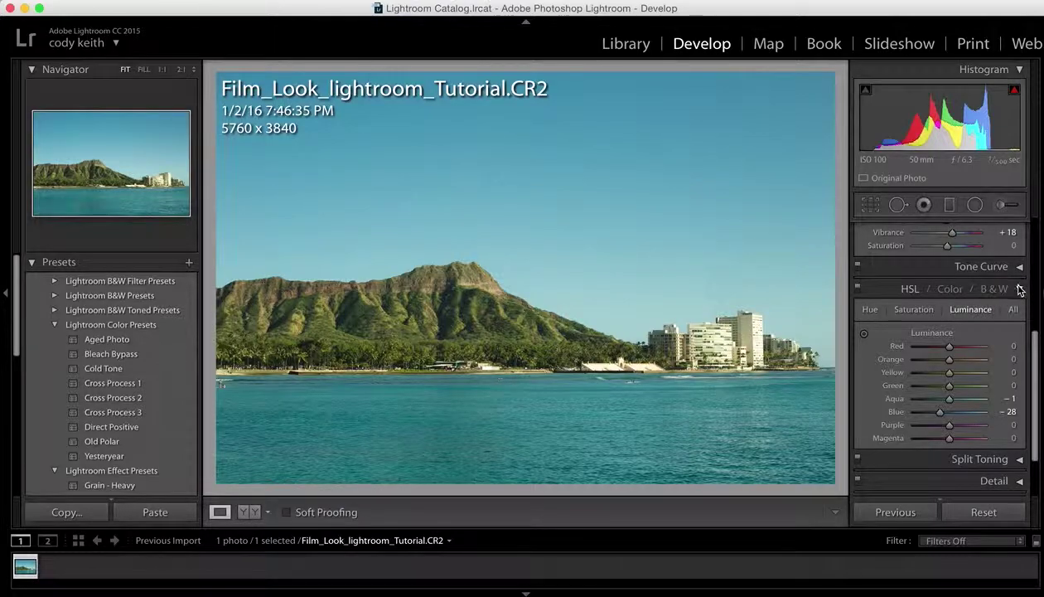
{"action": "left_click", "coordinate": [944, 289]}
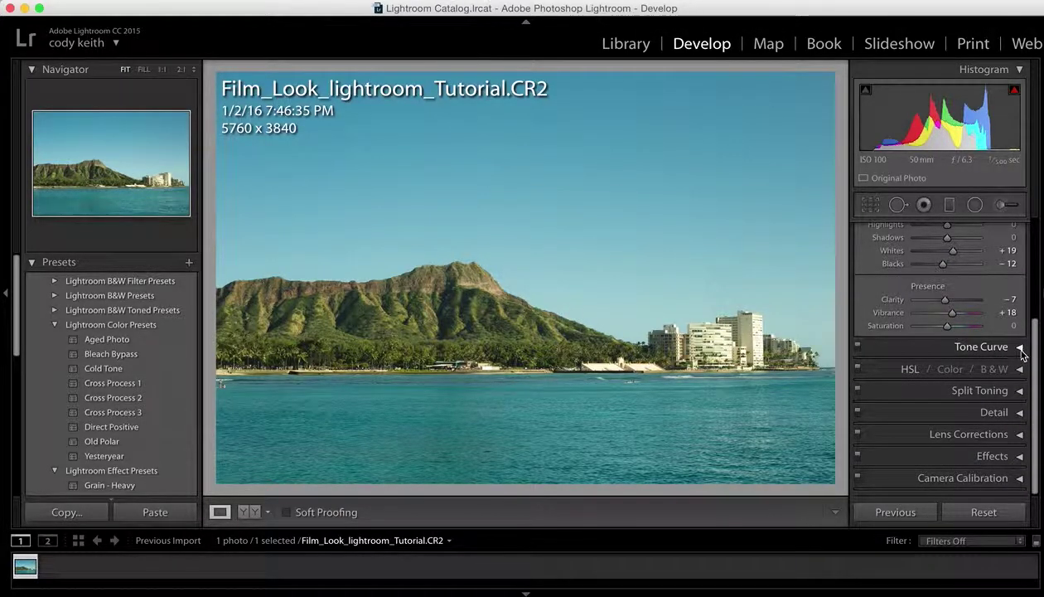
Tint the split-toning highlights yellow at Hue 58, Saturation 33
{"action": "left_click", "coordinate": [1019, 391]}
{"action": "scroll", "coordinate": [994, 397], "scroll_direction": "down", "scroll_amount": 2}
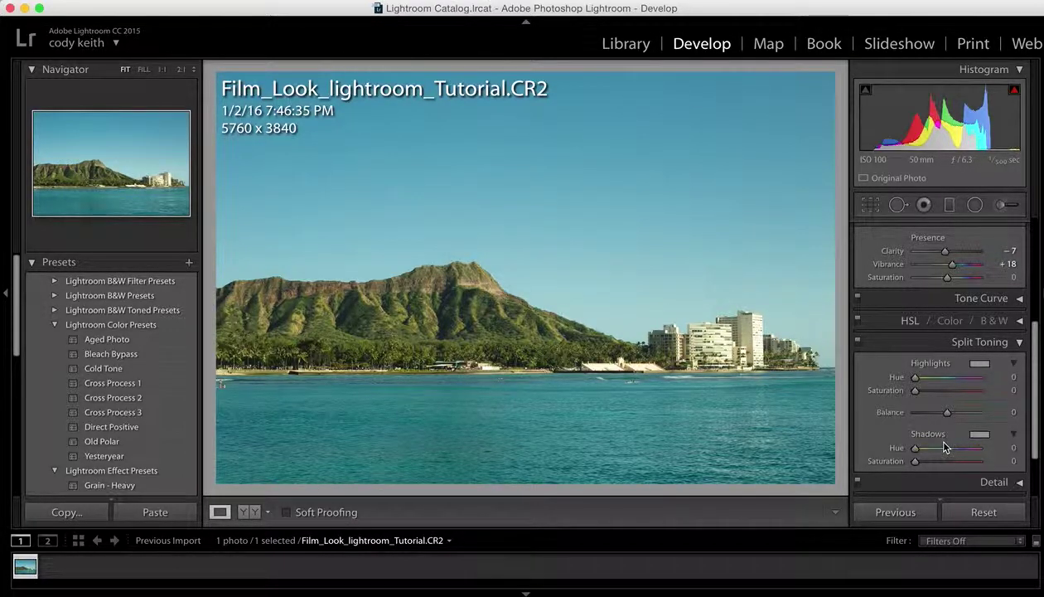
{"action": "left_click", "coordinate": [979, 364]}
{"action": "left_click", "coordinate": [726, 416]}
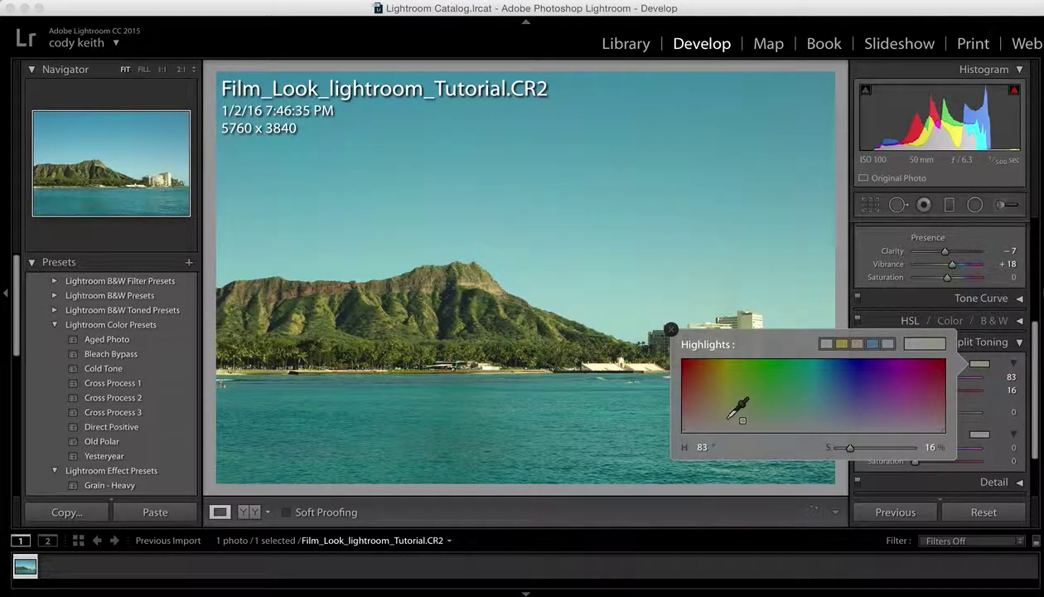
{"action": "left_click_drag", "start_coordinate": [725, 417], "coordinate": [724, 411]}
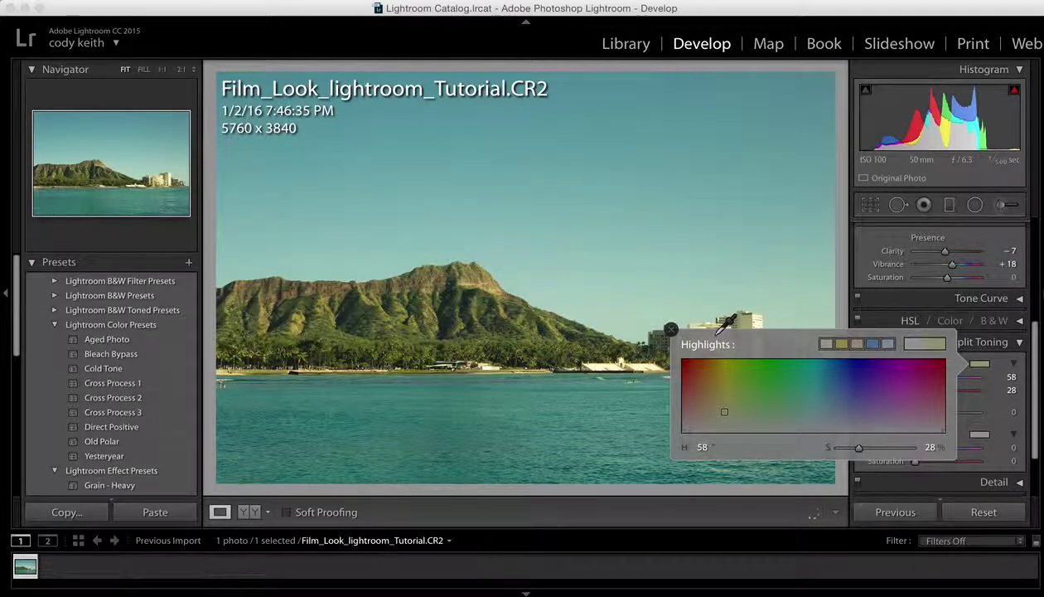
{"action": "left_click", "coordinate": [674, 330]}
{"action": "mouse_move", "coordinate": [932, 390]}
{"action": "left_mouse_down"}
{"action": "mouse_move", "coordinate": [917, 400]}
{"action": "mouse_move", "coordinate": [942, 399]}
{"action": "left_mouse_up"}
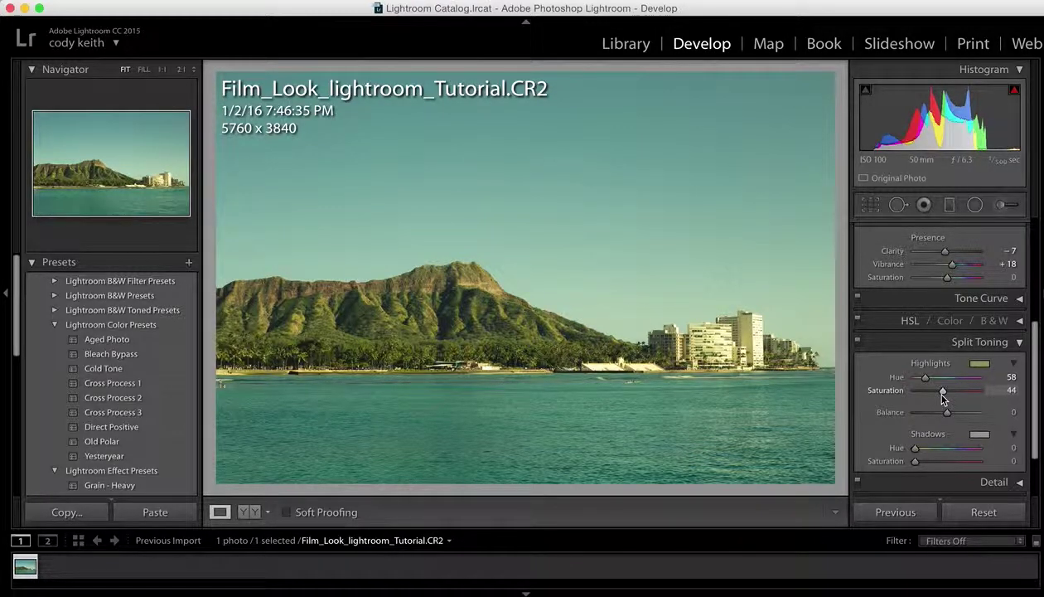
{"action": "left_click_drag", "start_coordinate": [942, 399], "coordinate": [935, 400]}
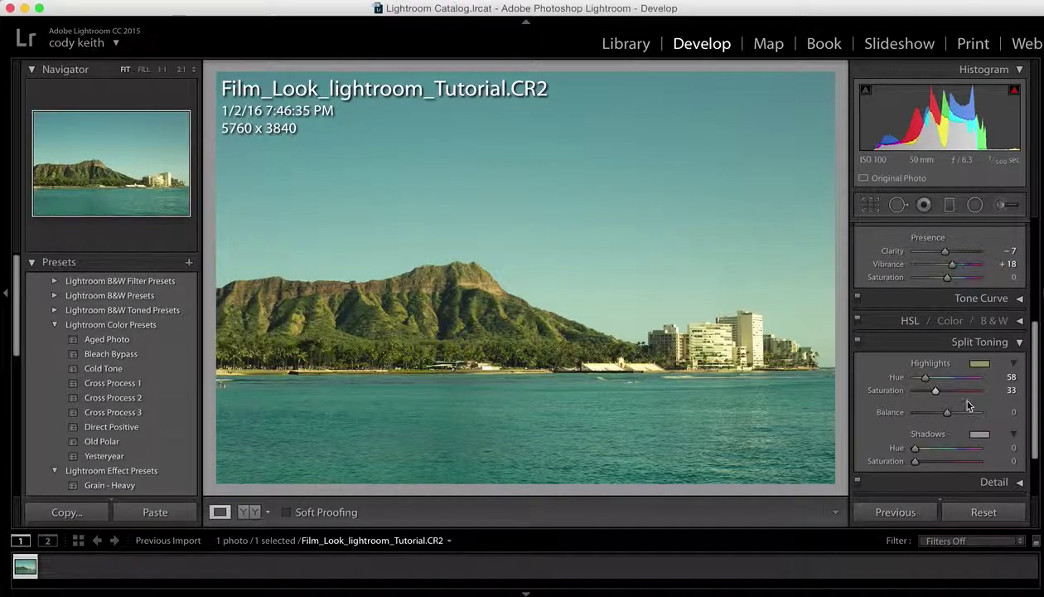
Tint the shadows blue at Hue 227, Saturation 27, toggling split toning to compare
{"action": "left_click", "coordinate": [978, 434]}
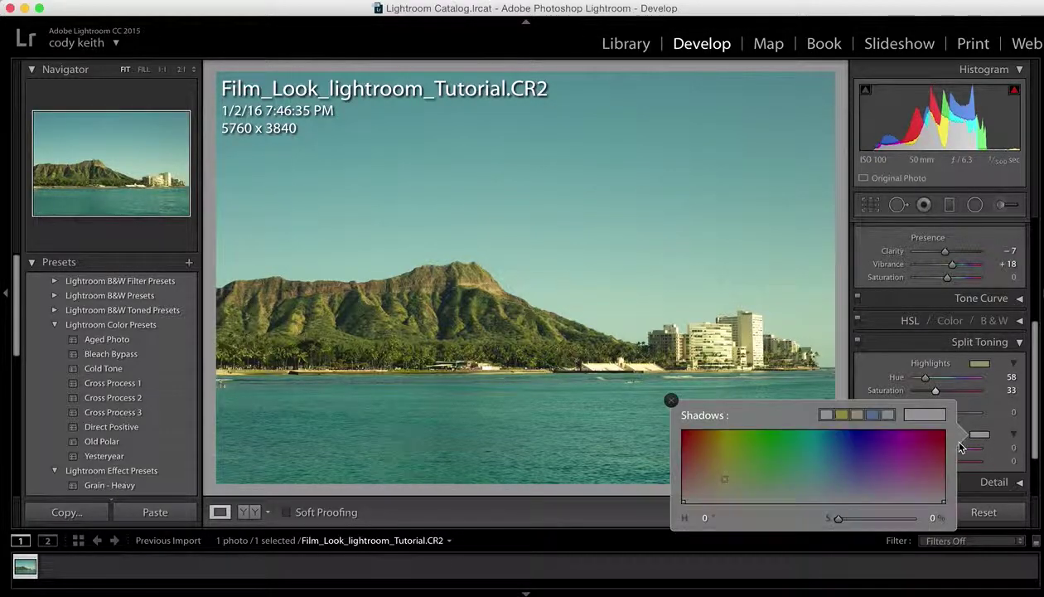
{"action": "left_click", "coordinate": [853, 475]}
{"action": "left_click_drag", "start_coordinate": [852, 475], "coordinate": [846, 477]}
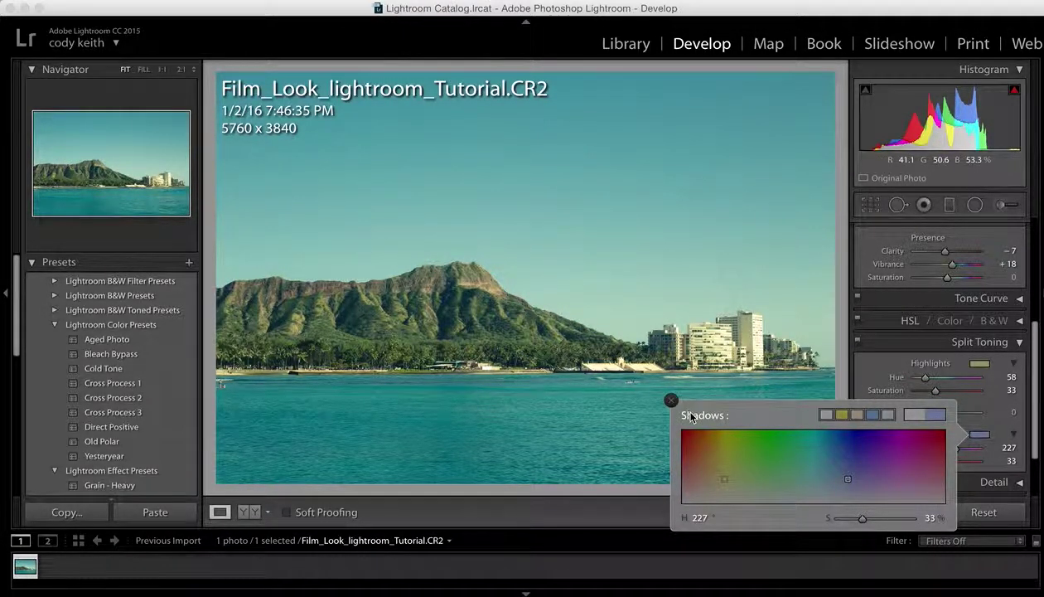
{"action": "left_click", "coordinate": [672, 398]}
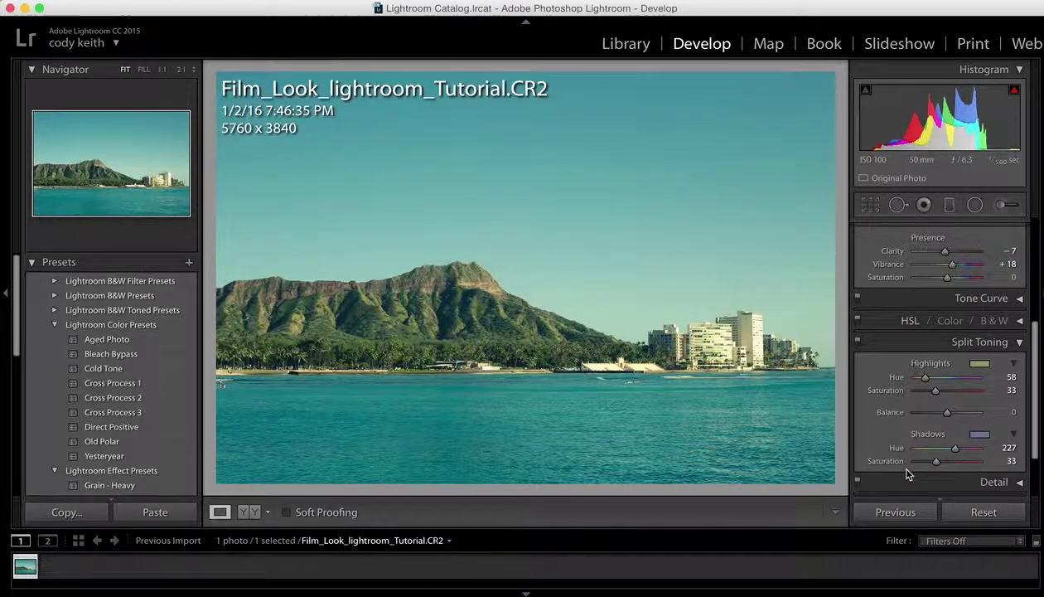
{"action": "mouse_move", "coordinate": [933, 468]}
{"action": "left_mouse_down"}
{"action": "mouse_move", "coordinate": [921, 468]}
{"action": "mouse_move", "coordinate": [937, 470]}
{"action": "left_mouse_up"}
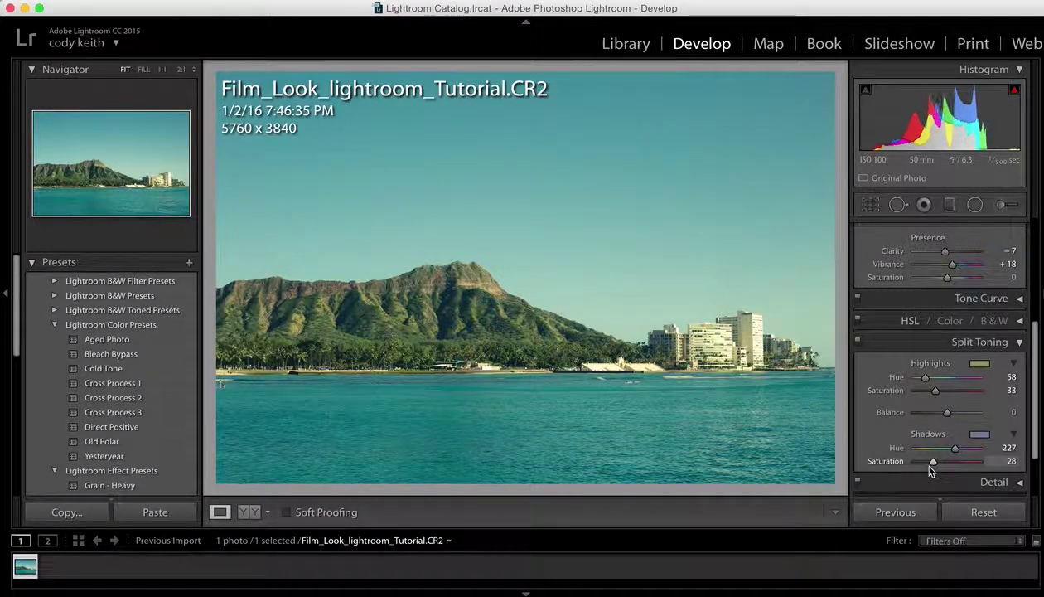
{"action": "left_click", "coordinate": [858, 342]}
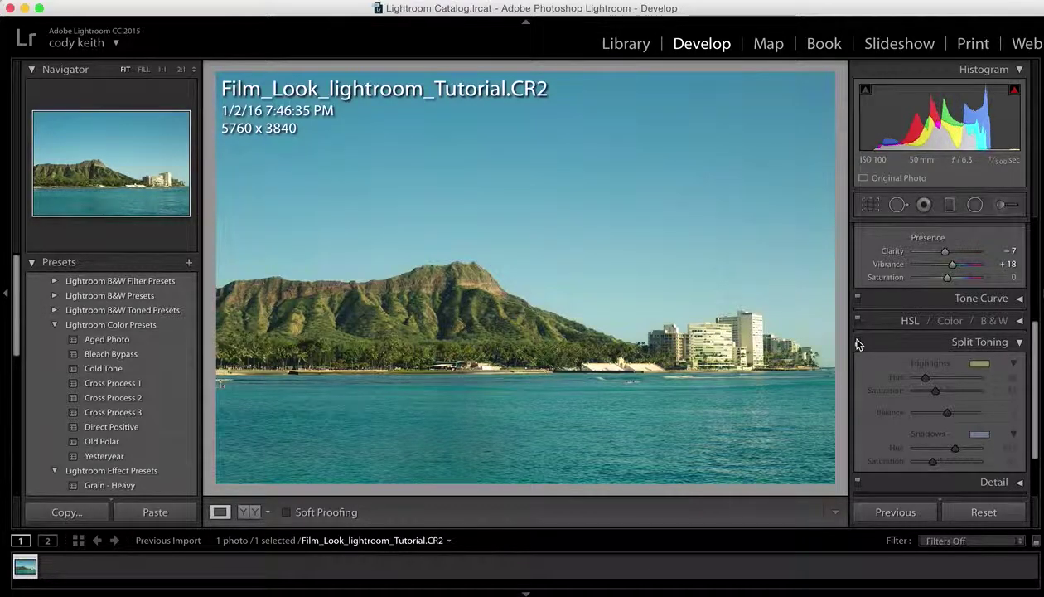
{"action": "left_click", "coordinate": [859, 342]}
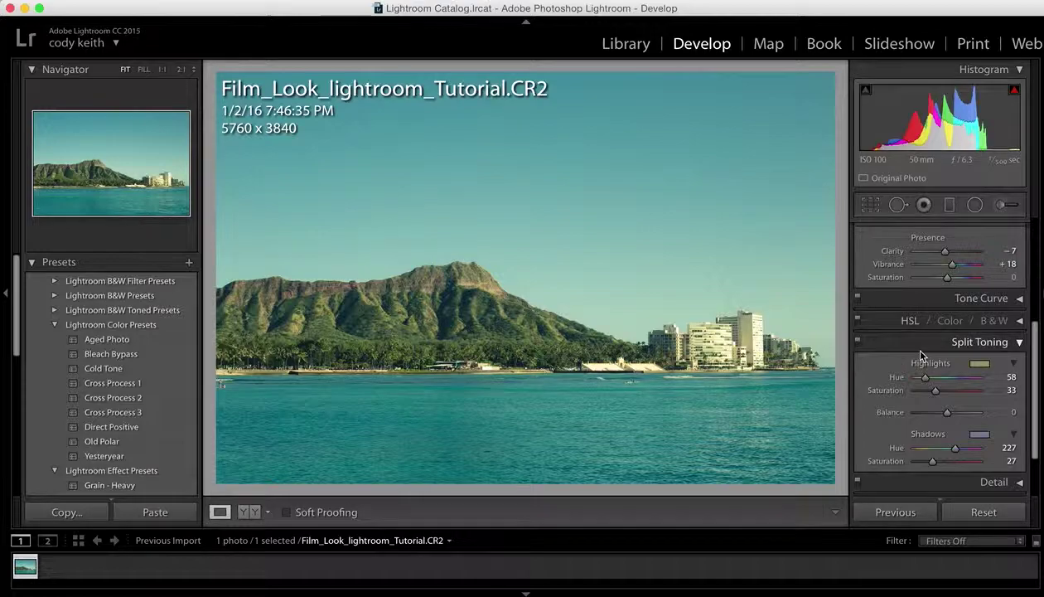
{"action": "left_click", "coordinate": [1018, 342]}
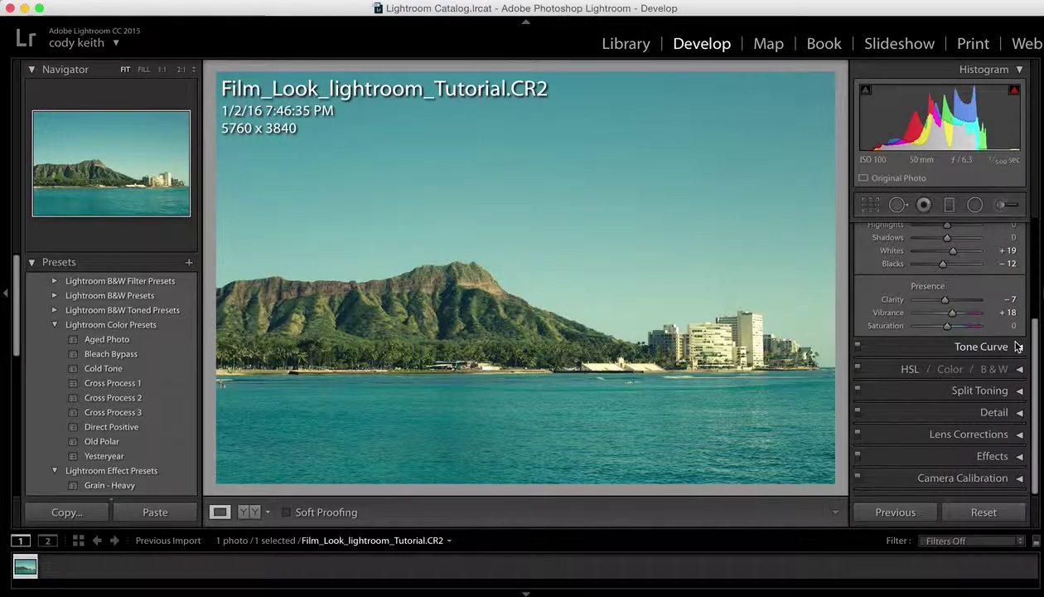
{"action": "left_click", "coordinate": [1019, 412]}
Set sharpening to Amount 59, Radius 0.8 and Detail 28, previewing at 1:1 in grayscale
{"action": "left_click", "coordinate": [696, 336]}
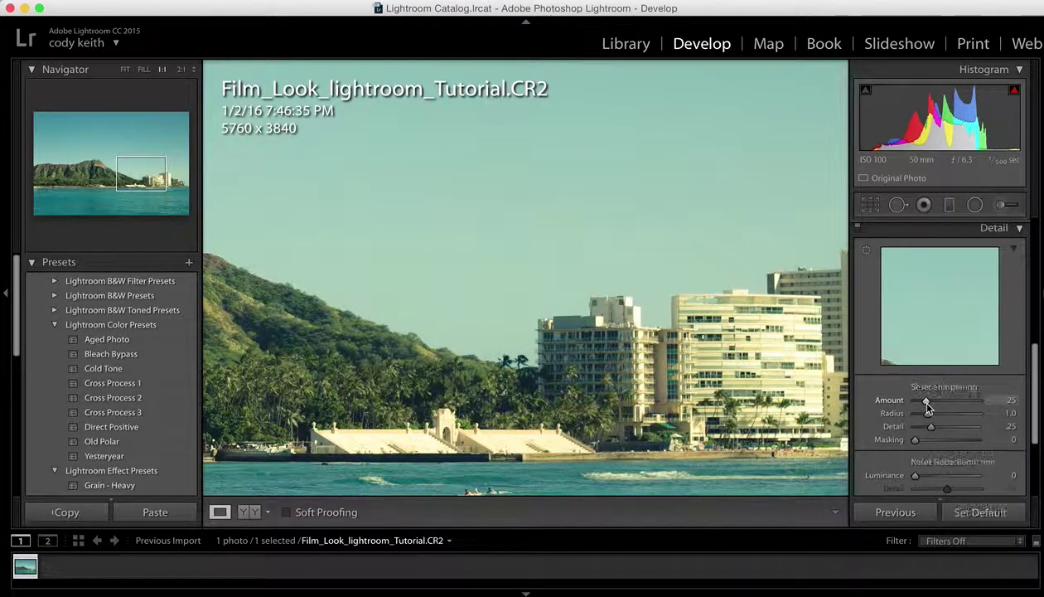
{"action": "left_click_drag", "start_coordinate": [926, 400], "coordinate": [917, 407]}
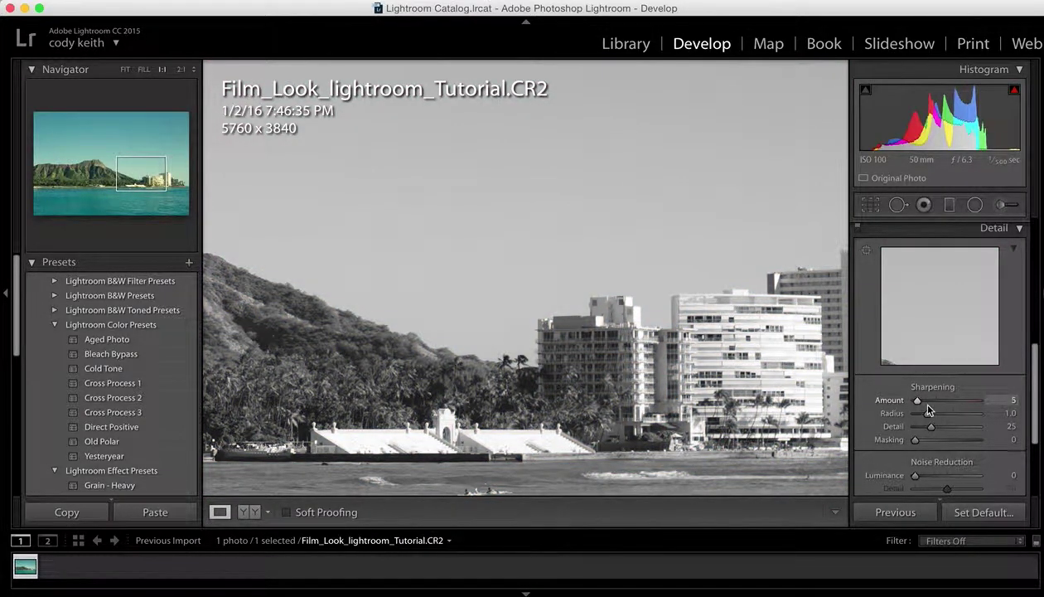
{"action": "left_click_drag", "start_coordinate": [928, 408], "coordinate": [934, 410]}
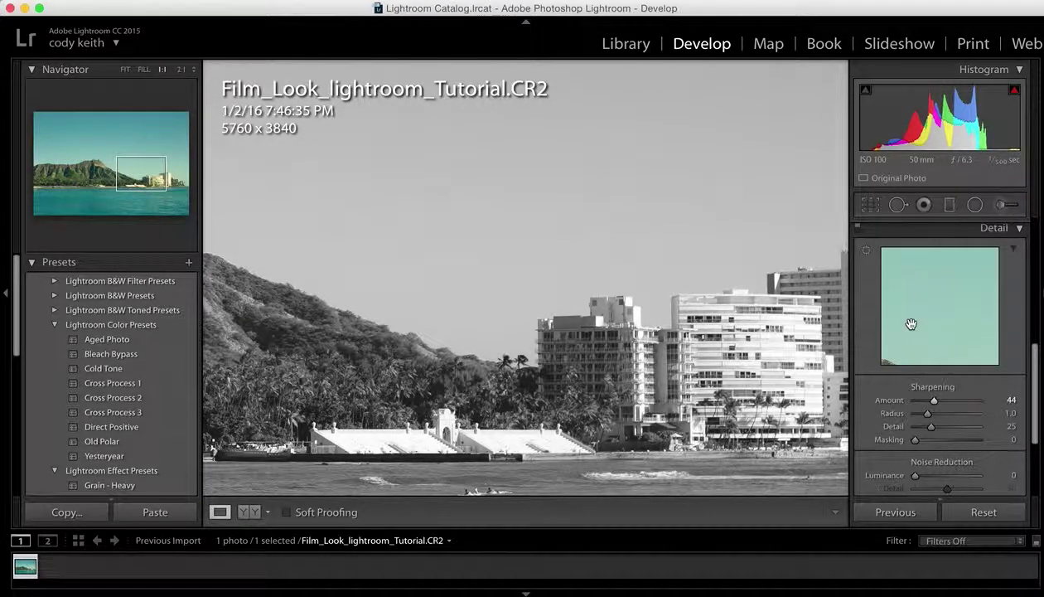
{"action": "mouse_move", "coordinate": [911, 323]}
{"action": "left_mouse_down"}
{"action": "mouse_move", "coordinate": [921, 284]}
{"action": "mouse_move", "coordinate": [944, 264]}
{"action": "mouse_move", "coordinate": [909, 311]}
{"action": "left_mouse_up"}
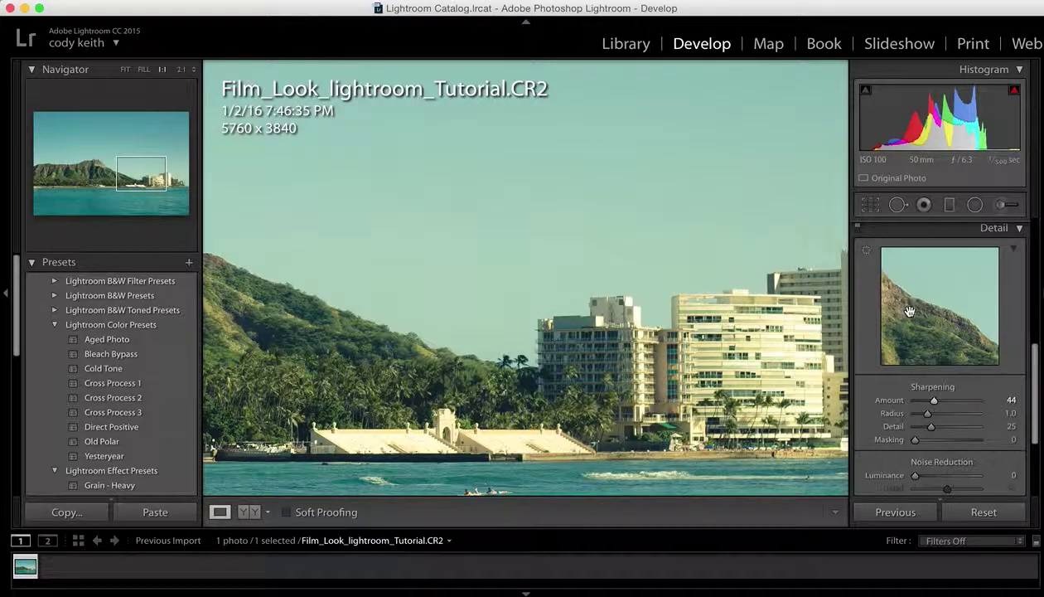
{"action": "left_click_drag", "start_coordinate": [913, 272], "coordinate": [911, 293]}
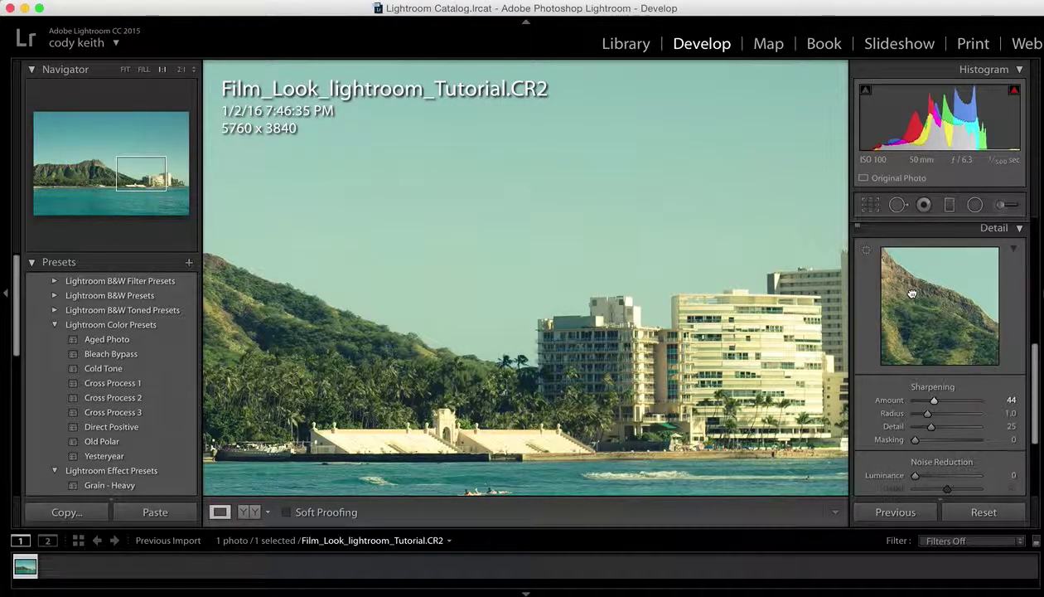
{"action": "key", "text": "alt"}
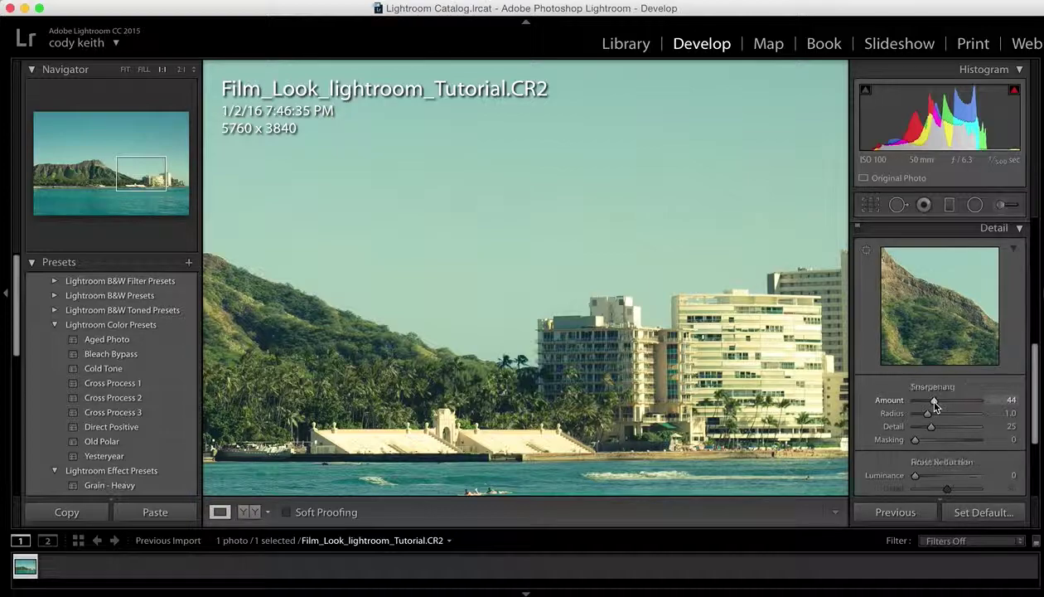
{"action": "left_click_drag", "start_coordinate": [935, 401], "coordinate": [936, 406]}
{"action": "key", "text": "alt"}
{"action": "left_click_drag", "start_coordinate": [941, 403], "coordinate": [942, 403]}
{"action": "left_click_drag", "start_coordinate": [918, 414], "coordinate": [923, 415]}
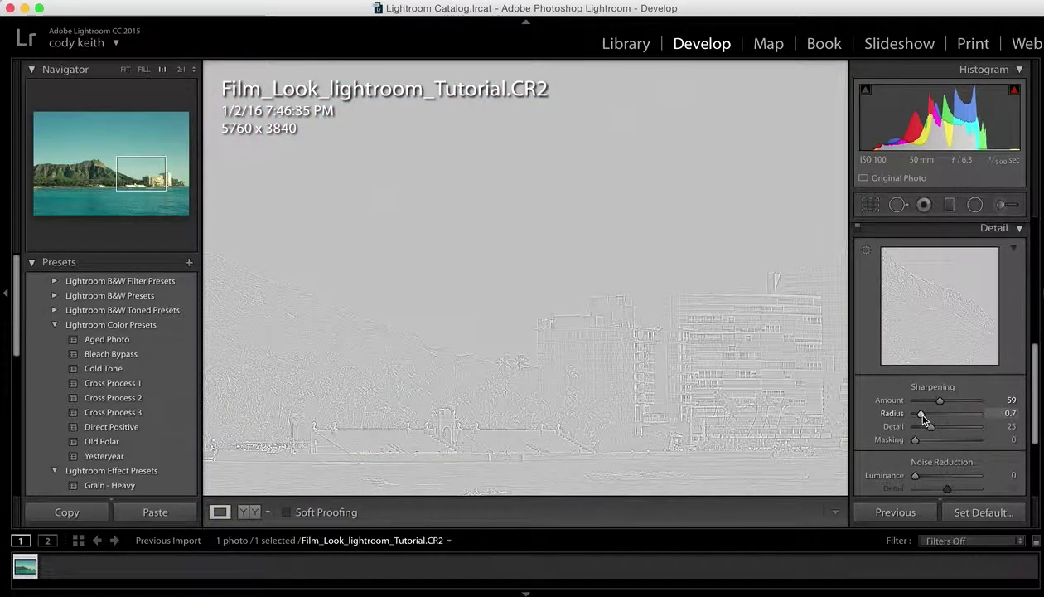
{"action": "mouse_move", "coordinate": [925, 420]}
{"action": "left_mouse_down"}
{"action": "mouse_move", "coordinate": [922, 428]}
{"action": "mouse_move", "coordinate": [936, 433]}
{"action": "left_mouse_up"}
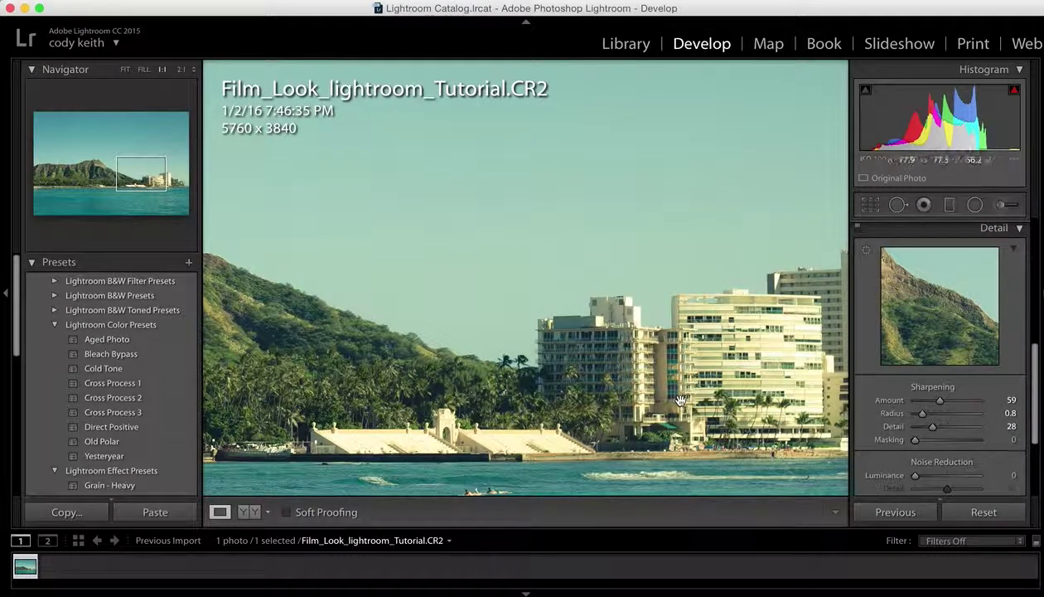
{"action": "left_click", "coordinate": [679, 400]}
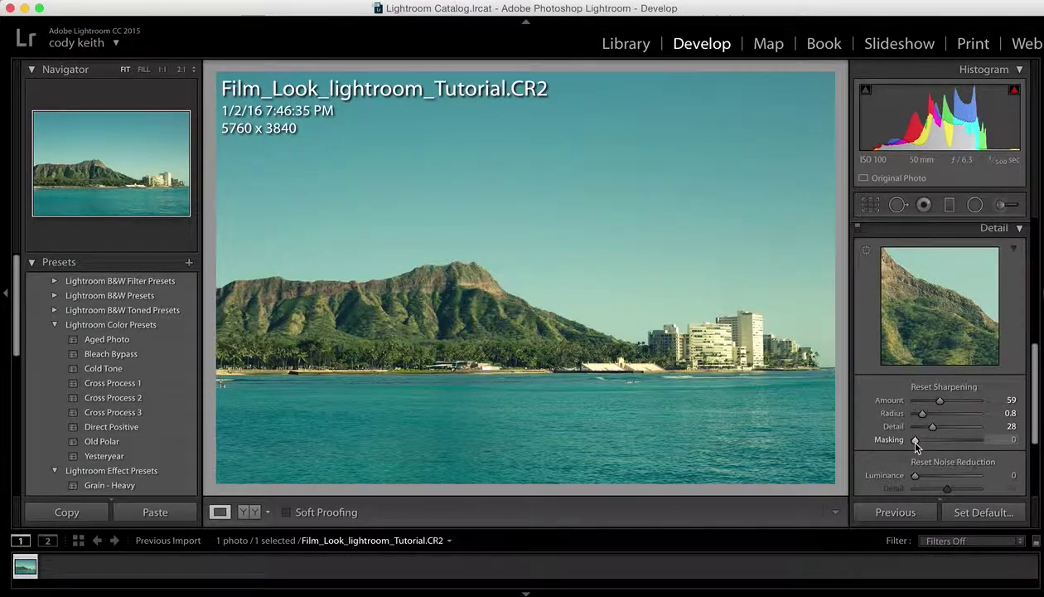
Drag Sharpening Masking up to 89 so sharpening applies only to edges
{"action": "left_click_drag", "start_coordinate": [916, 441], "coordinate": [973, 445]}
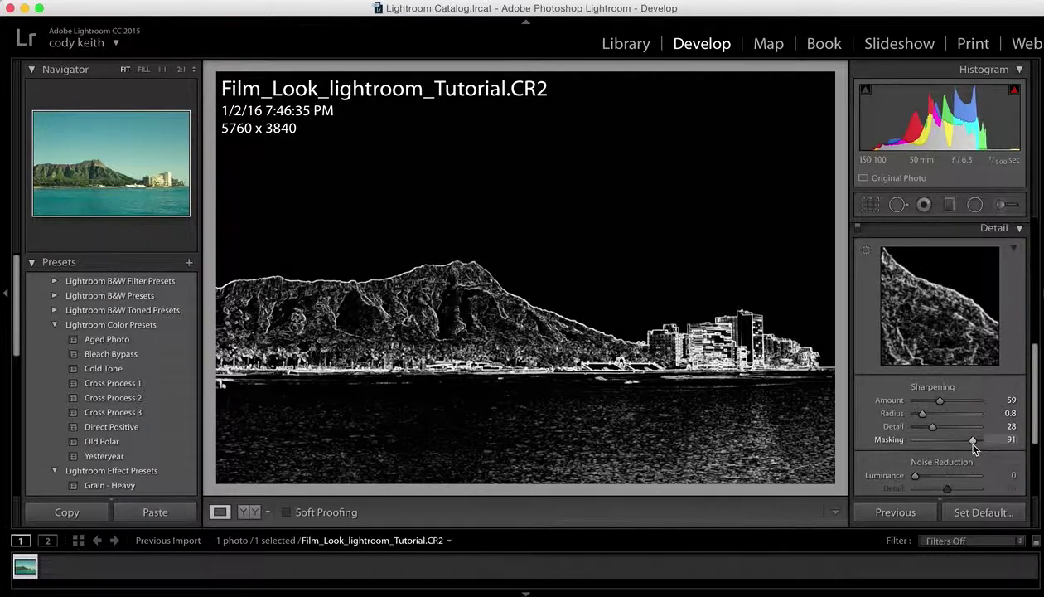
{"action": "left_click_drag", "start_coordinate": [973, 447], "coordinate": [972, 449]}
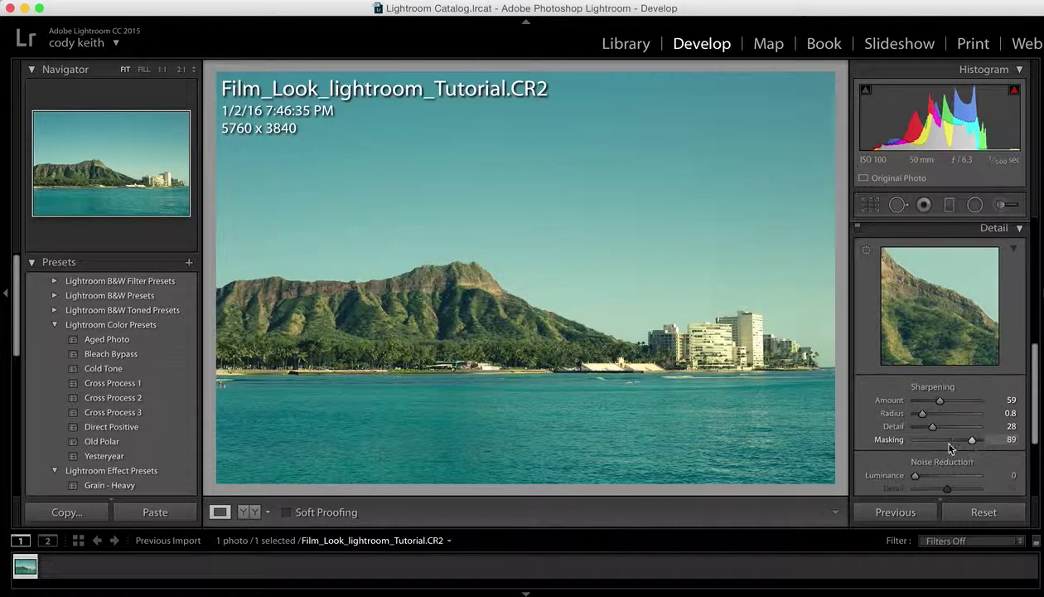
{"action": "scroll", "coordinate": [952, 448], "scroll_direction": "down", "scroll_amount": 2}
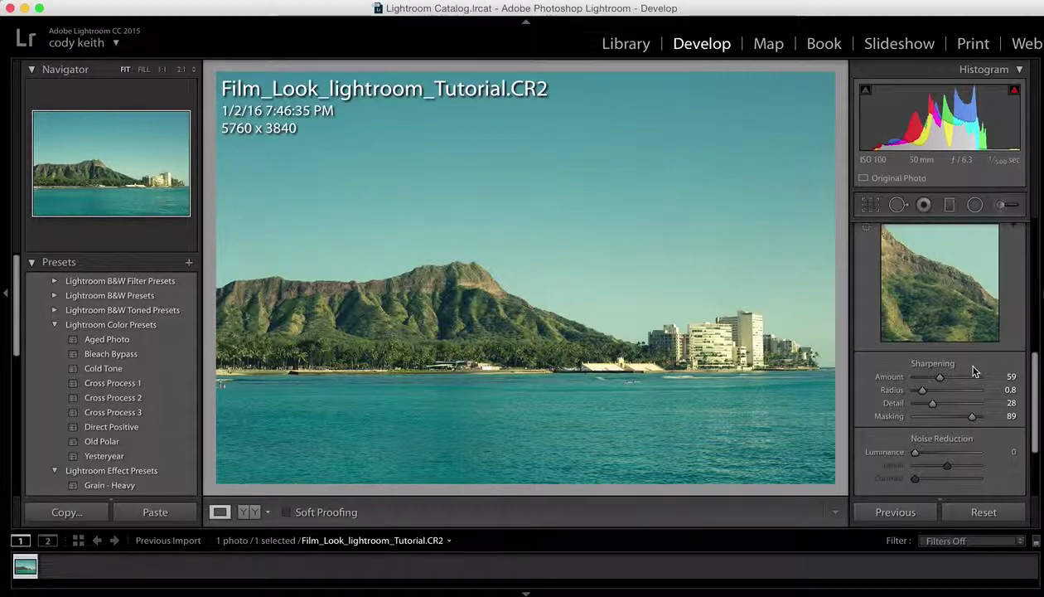
Check Enable Profile Corrections in the Lens Corrections panel
{"action": "scroll", "coordinate": [976, 374], "scroll_direction": "up", "scroll_amount": 5}
{"action": "scroll", "coordinate": [980, 375], "scroll_direction": "up", "scroll_amount": 2}
{"action": "scroll", "coordinate": [981, 373], "scroll_direction": "down", "scroll_amount": 2}
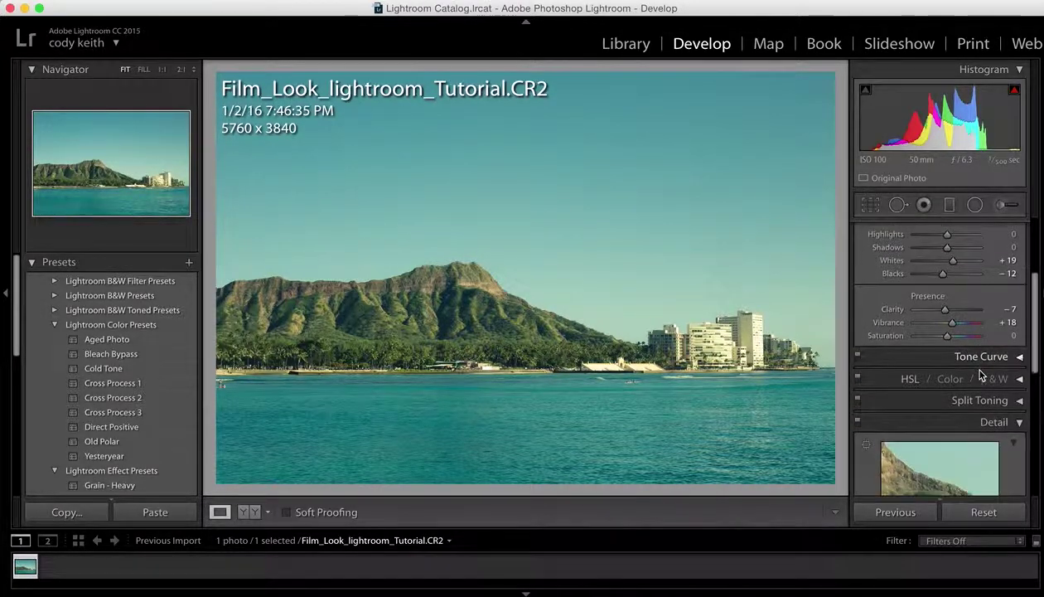
{"action": "left_click", "coordinate": [1015, 423]}
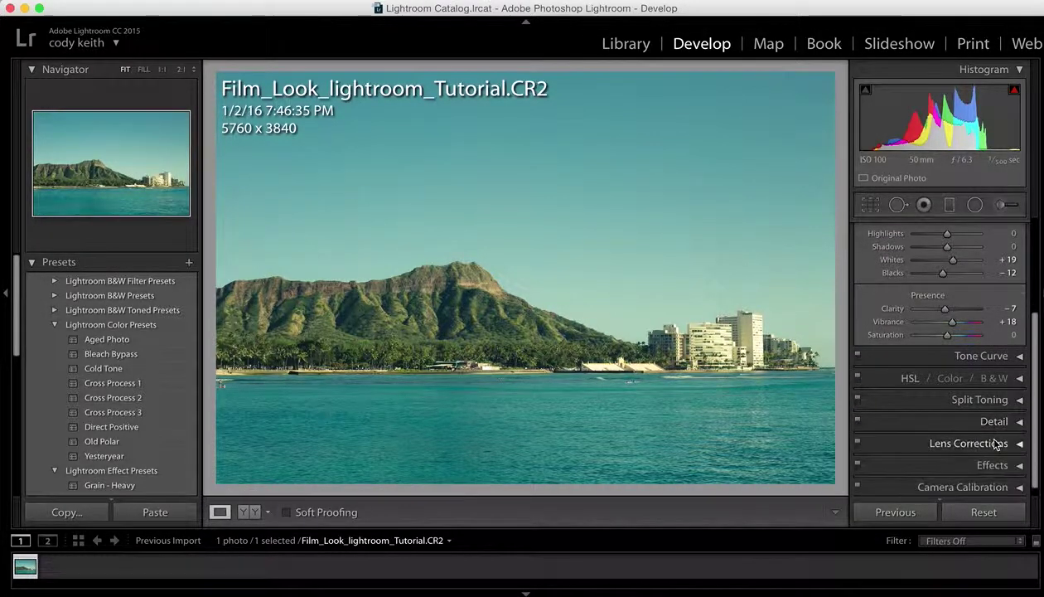
{"action": "scroll", "coordinate": [995, 443], "scroll_direction": "down", "scroll_amount": 1}
{"action": "left_click", "coordinate": [1000, 435]}
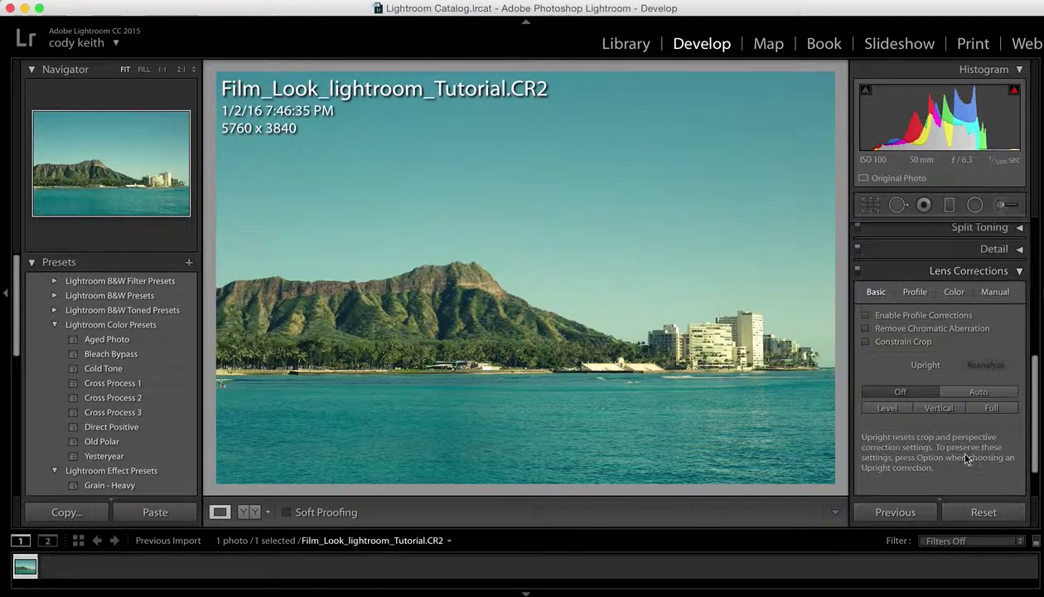
{"action": "left_click", "coordinate": [866, 317]}
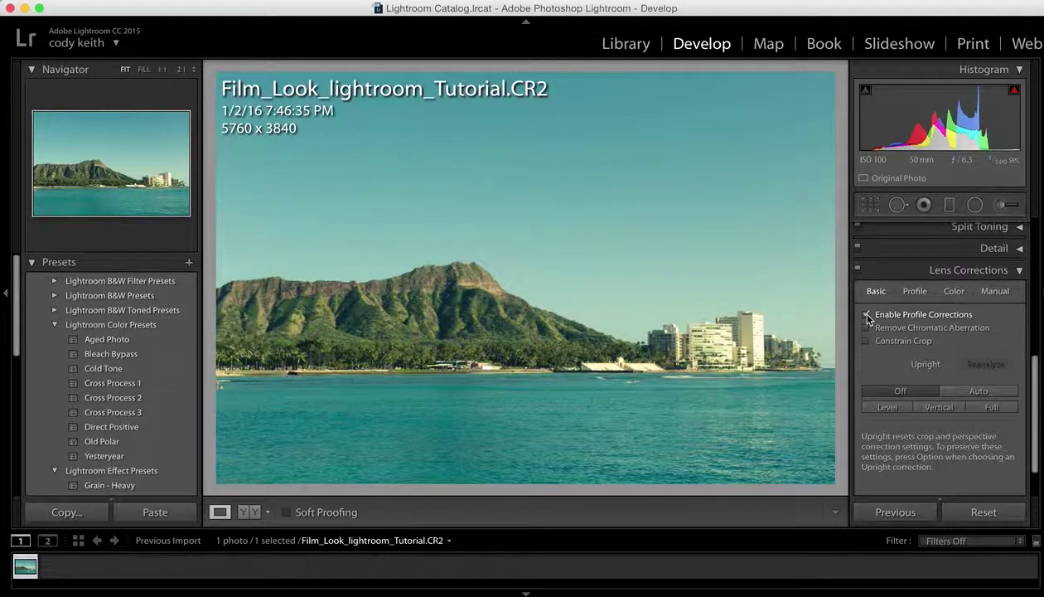
{"action": "scroll", "coordinate": [887, 354], "scroll_direction": "up", "scroll_amount": 1}
{"action": "scroll", "coordinate": [887, 354], "scroll_direction": "up", "scroll_amount": 4}
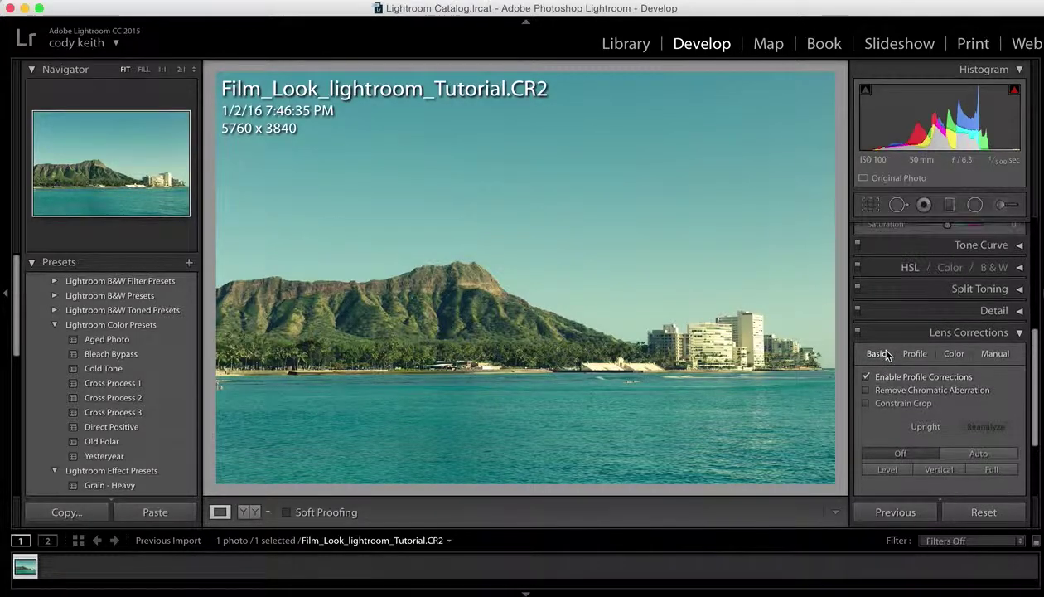
{"action": "left_click", "coordinate": [1021, 332]}
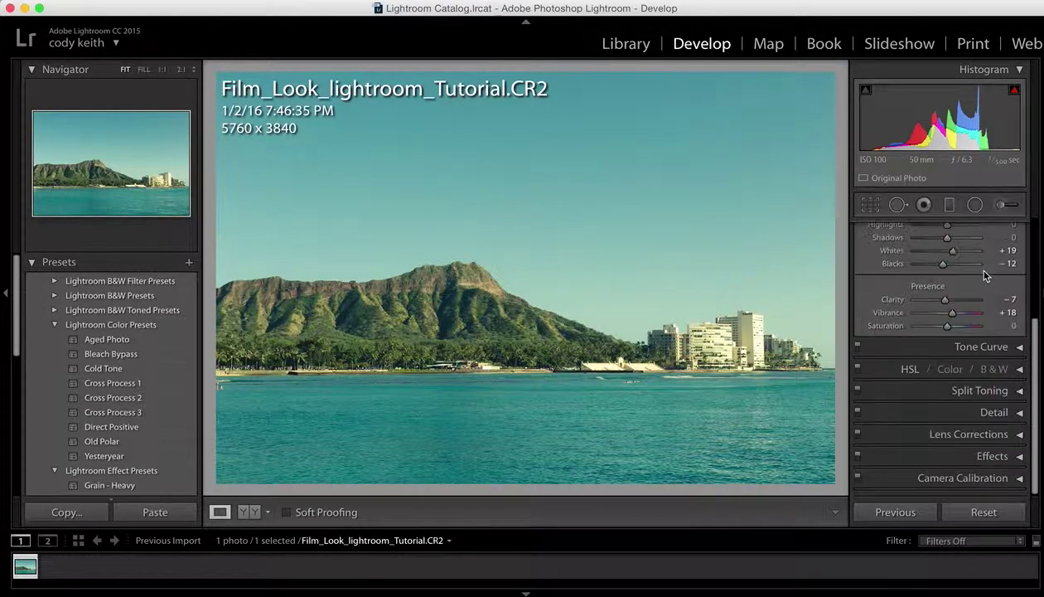
{"action": "left_click", "coordinate": [1020, 458]}
Set Grain Amount 41, Size 9 and Roughness 30, inspecting at 1:1 and toggling Effects to compare
{"action": "scroll", "coordinate": [934, 428], "scroll_direction": "down", "scroll_amount": 5}
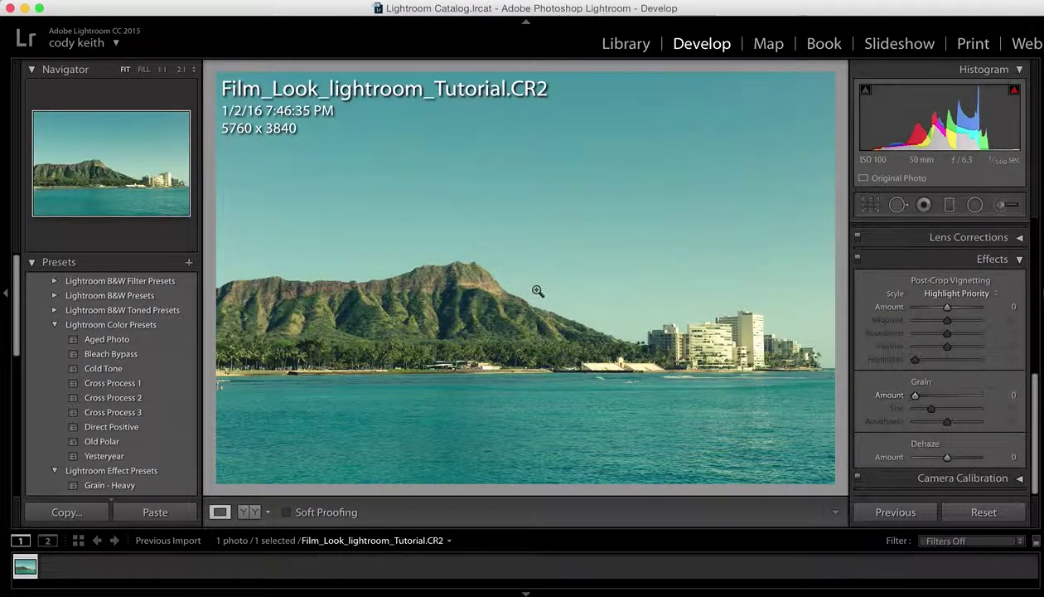
{"action": "left_click", "coordinate": [550, 313]}
{"action": "left_click_drag", "start_coordinate": [915, 395], "coordinate": [916, 395]}
{"action": "left_click", "coordinate": [955, 396]}
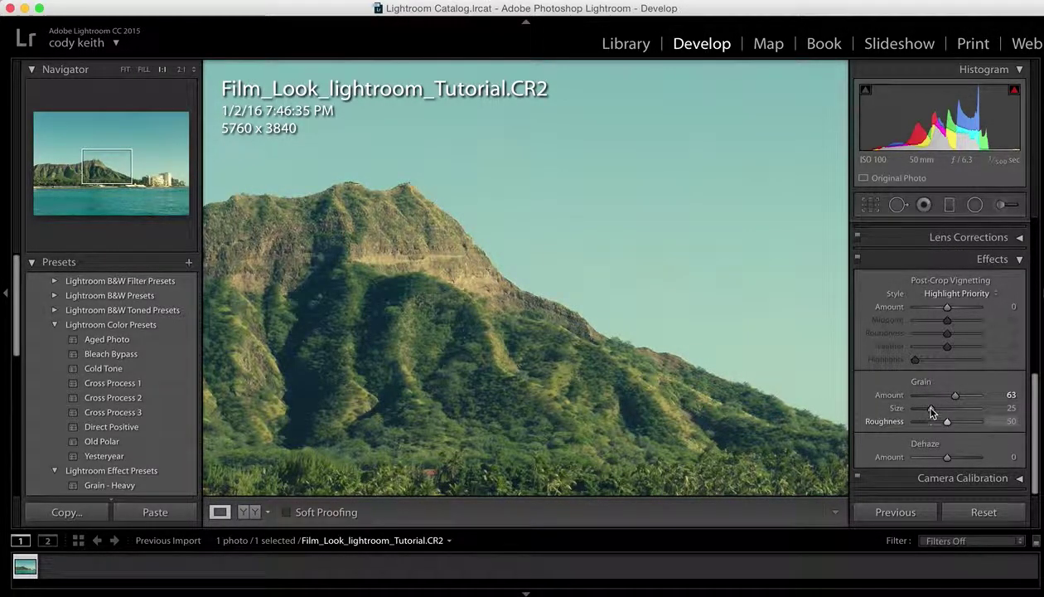
{"action": "mouse_move", "coordinate": [931, 412]}
{"action": "left_mouse_down"}
{"action": "mouse_move", "coordinate": [913, 410]}
{"action": "mouse_move", "coordinate": [923, 411]}
{"action": "left_mouse_up"}
{"action": "left_click_drag", "start_coordinate": [934, 423], "coordinate": [935, 425]}
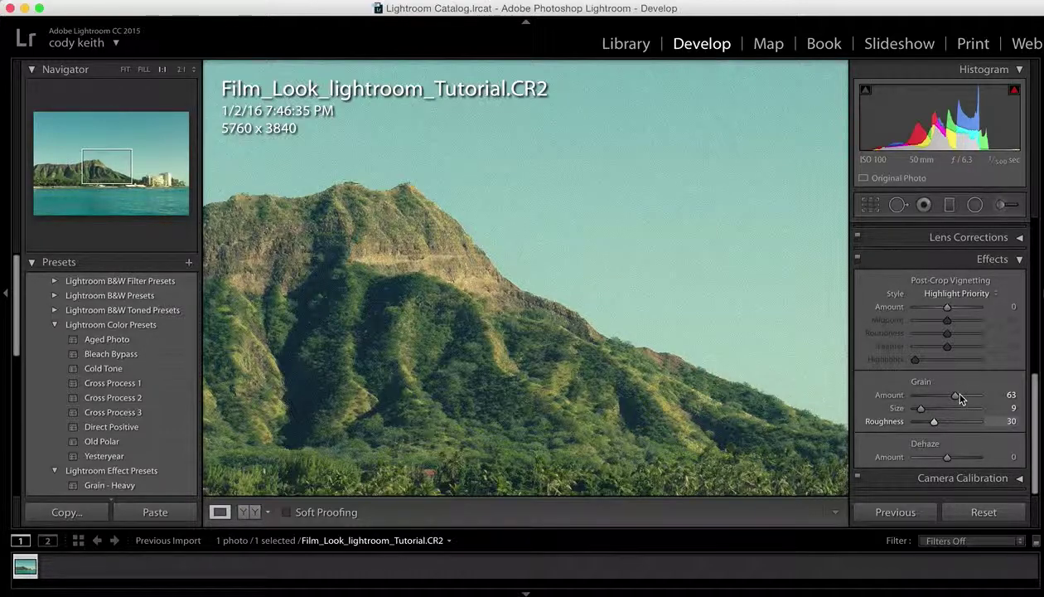
{"action": "left_click", "coordinate": [942, 396]}
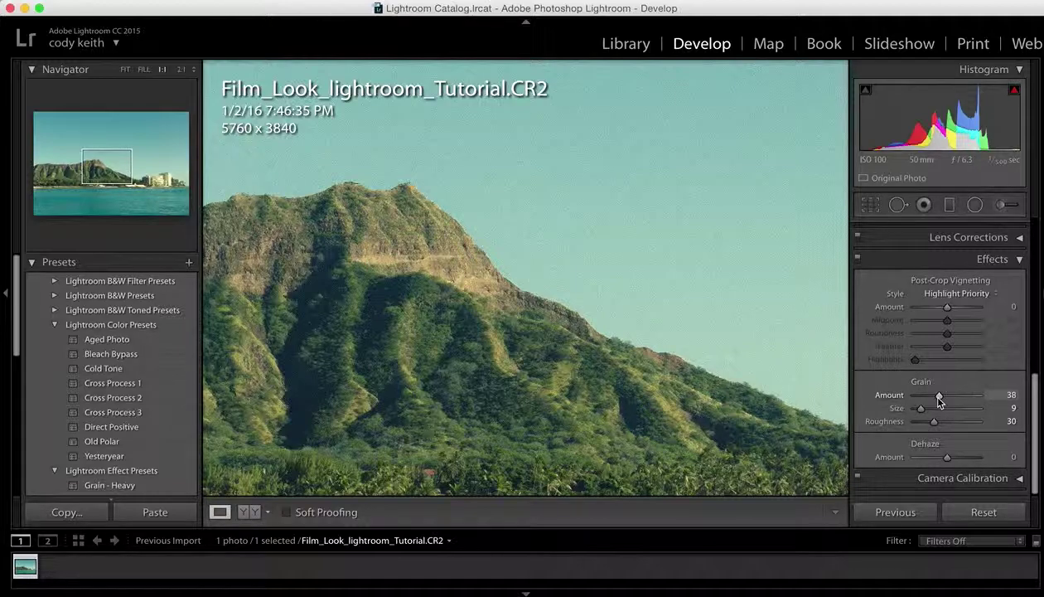
{"action": "left_click_drag", "start_coordinate": [939, 401], "coordinate": [941, 400]}
{"action": "left_click_drag", "start_coordinate": [942, 400], "coordinate": [942, 400]}
{"action": "left_click", "coordinate": [685, 342]}
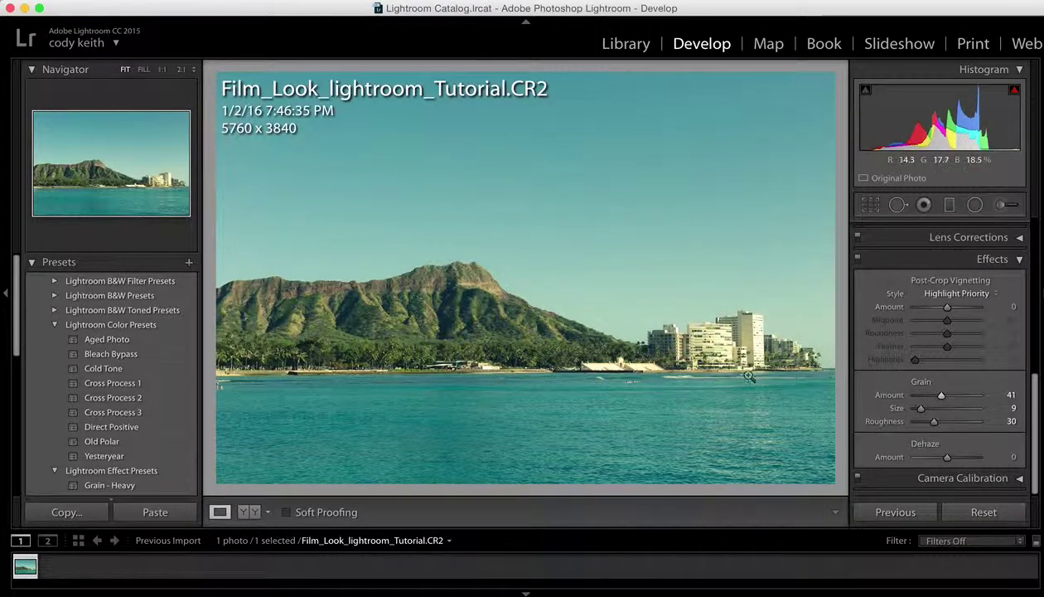
{"action": "left_click", "coordinate": [857, 260]}
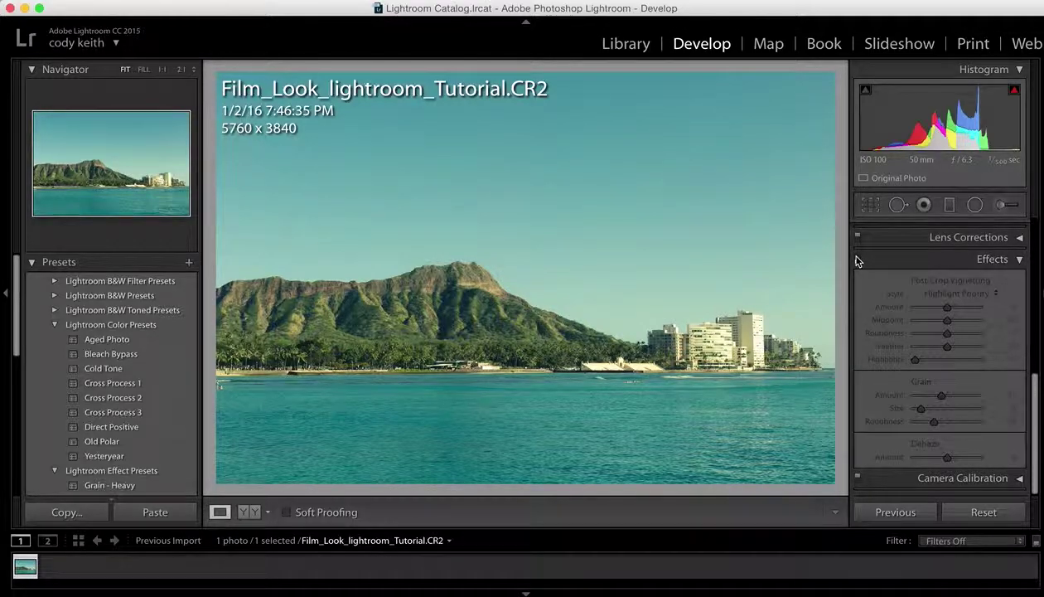
Turn the grain effect back on, check the mountain at 1:1 and Fit, then enter Crop & Straighten
{"action": "left_click", "coordinate": [857, 259]}
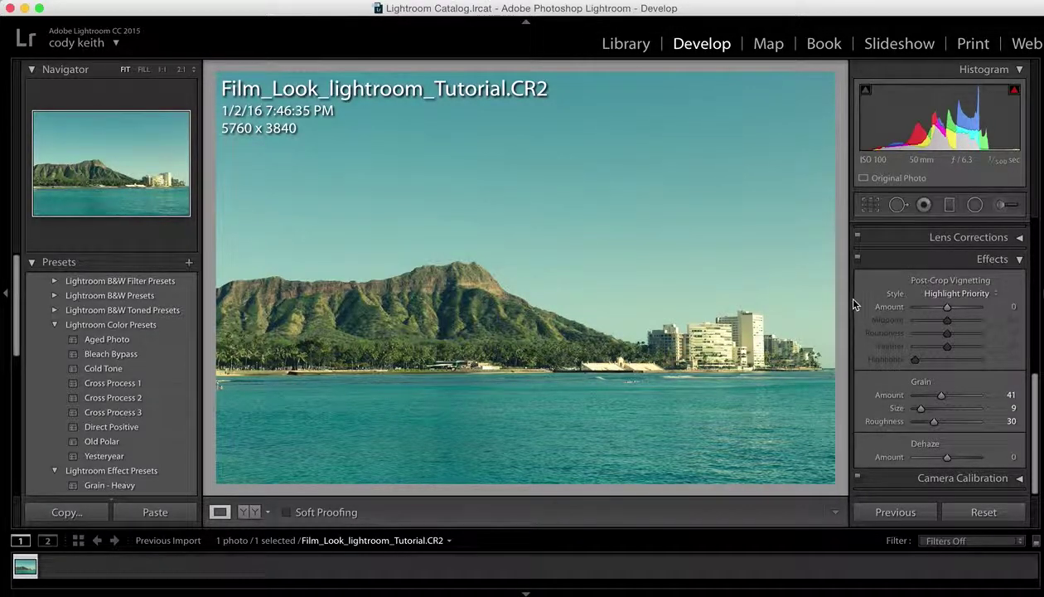
{"action": "left_click", "coordinate": [583, 287]}
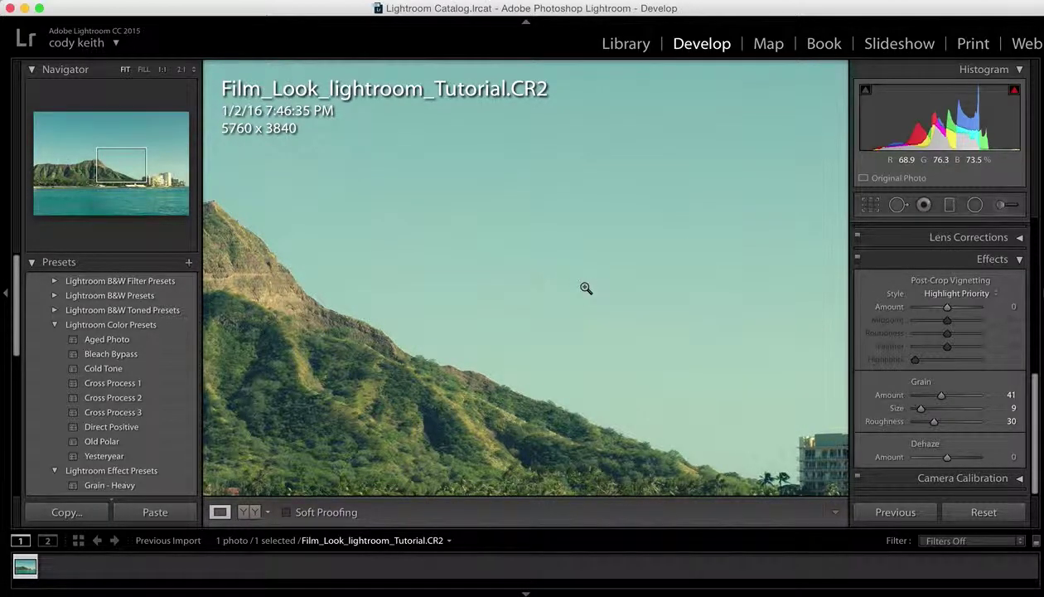
{"action": "left_click", "coordinate": [583, 285]}
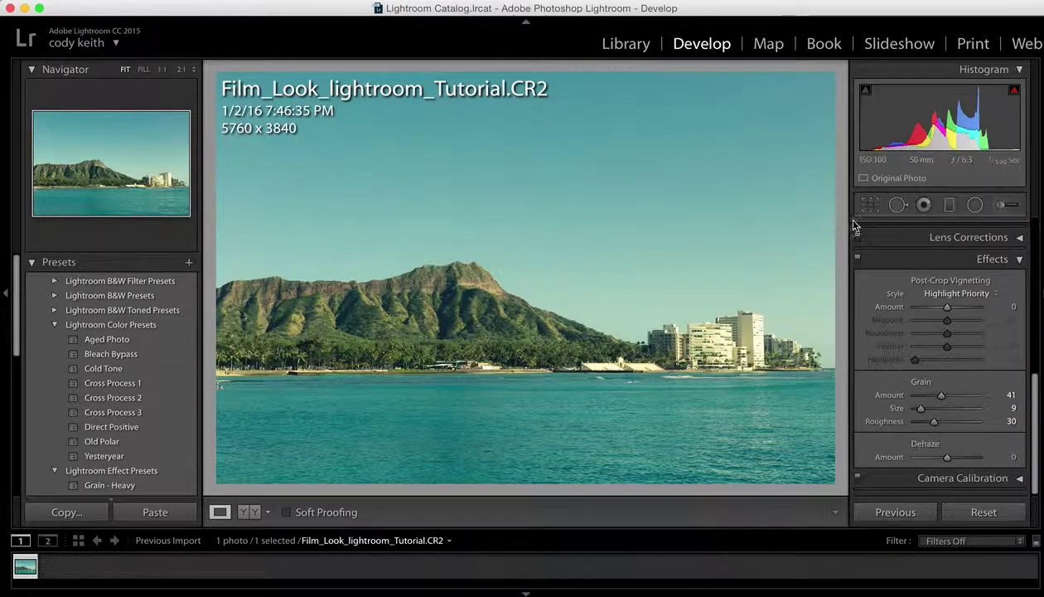
{"action": "left_click", "coordinate": [875, 207]}
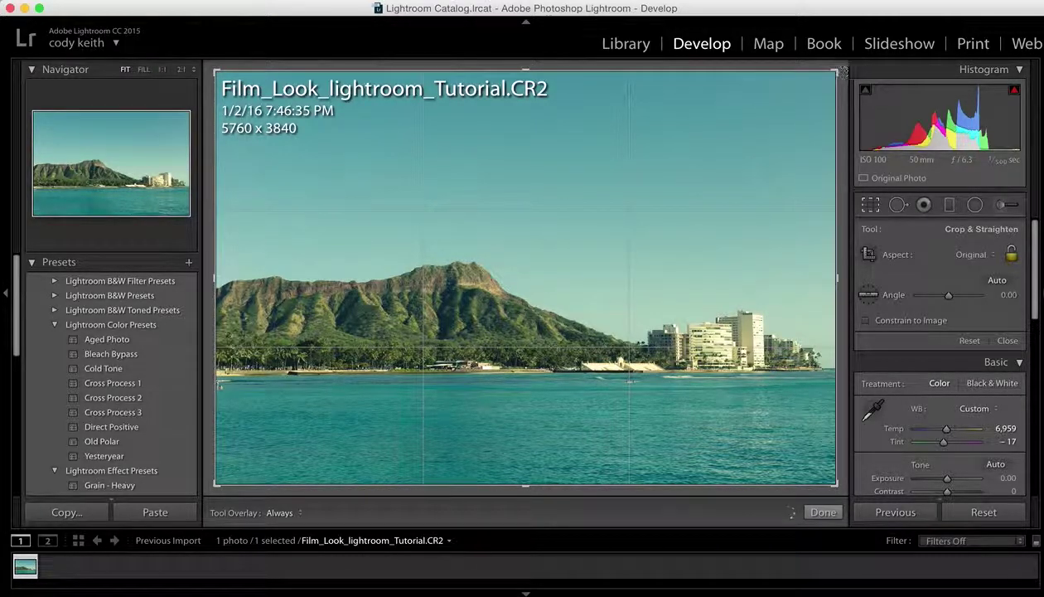
Trim sky and water and rotate 0.60° to level the horizon, giving a 5700 x 2927 crop
{"action": "left_click_drag", "start_coordinate": [527, 70], "coordinate": [527, 108]}
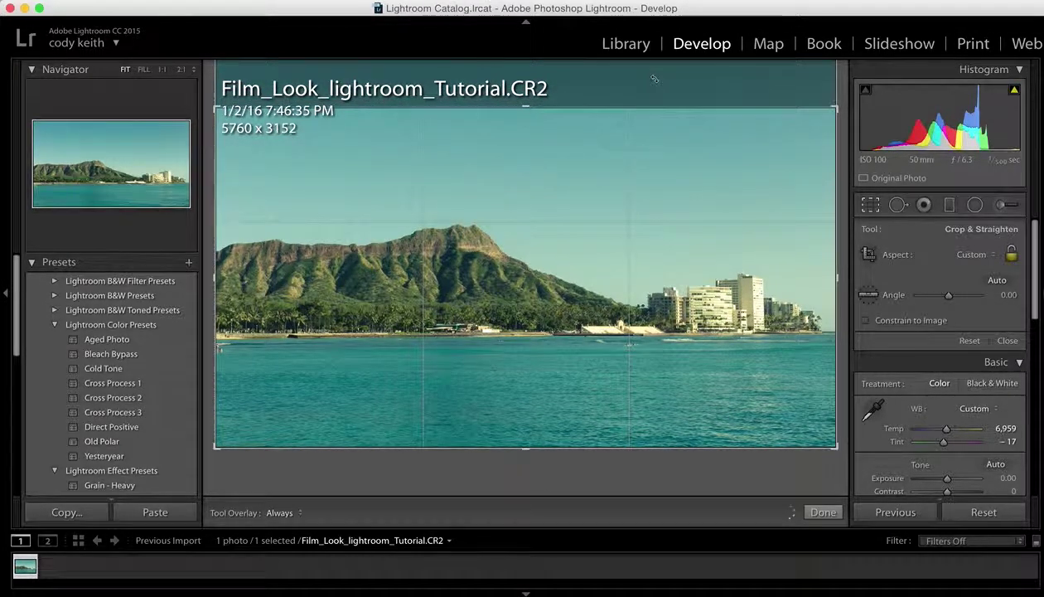
{"action": "left_click_drag", "start_coordinate": [643, 81], "coordinate": [657, 78]}
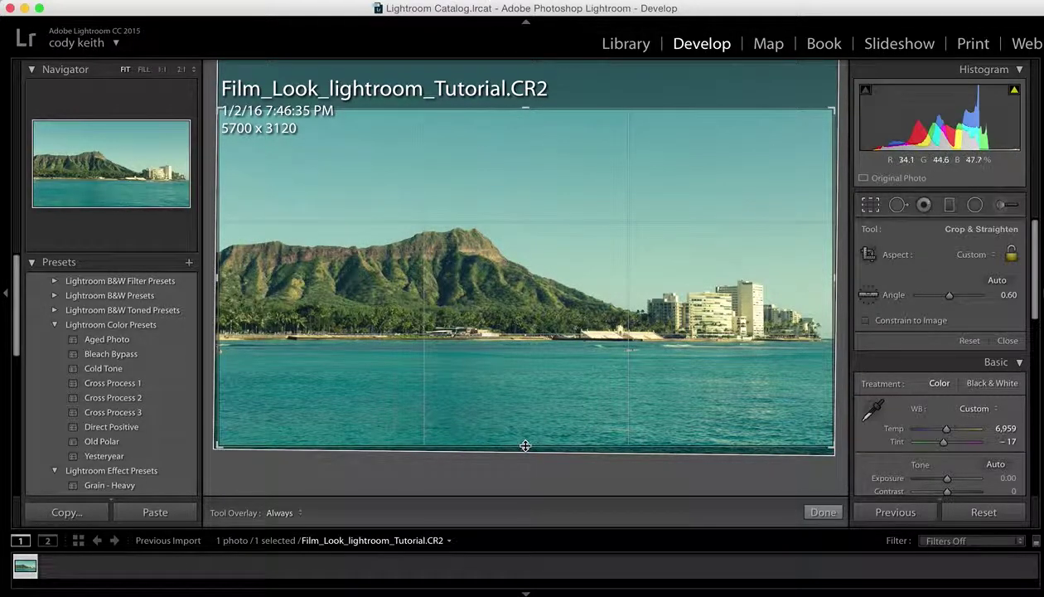
{"action": "mouse_move", "coordinate": [526, 446]}
{"action": "left_mouse_down"}
{"action": "mouse_move", "coordinate": [529, 401]}
{"action": "mouse_move", "coordinate": [531, 434]}
{"action": "left_mouse_up"}
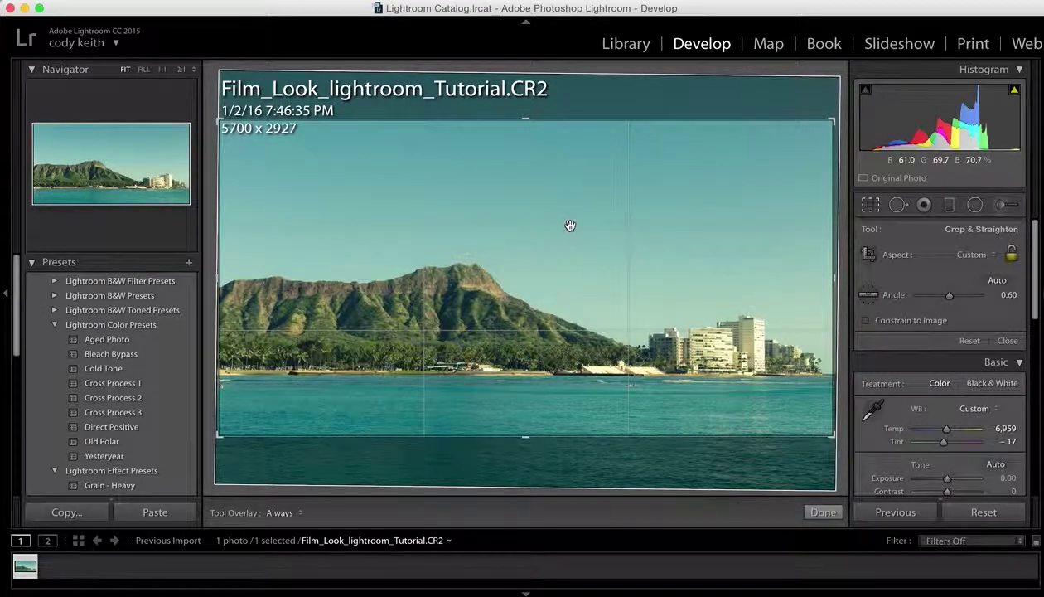
{"action": "key", "text": "Return"}
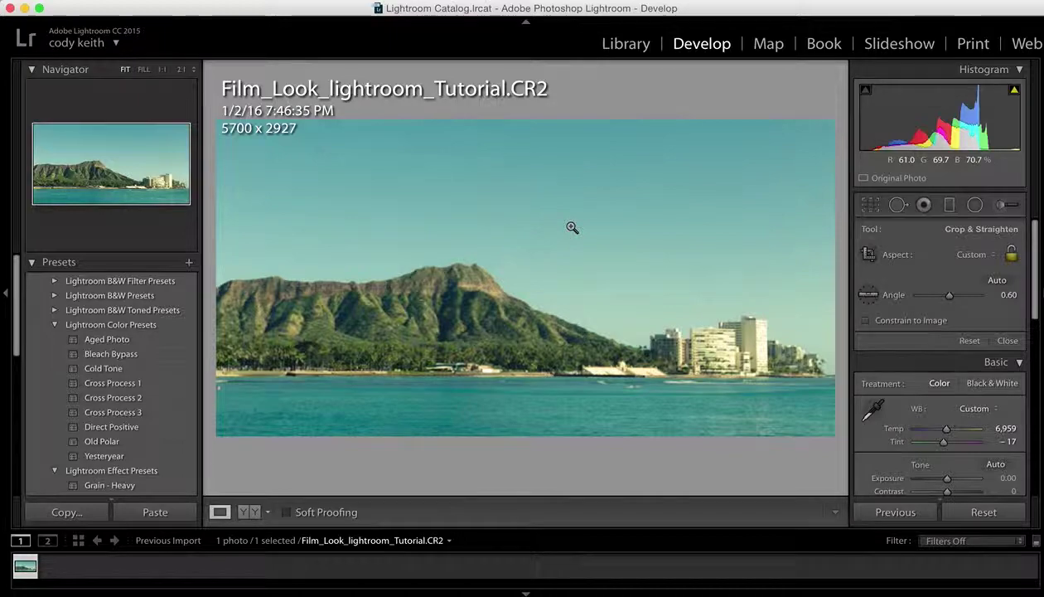
Compare original and edited photo side by side, inspecting the mountain at 1:1 before returning to Fit
{"action": "left_click", "coordinate": [249, 511]}
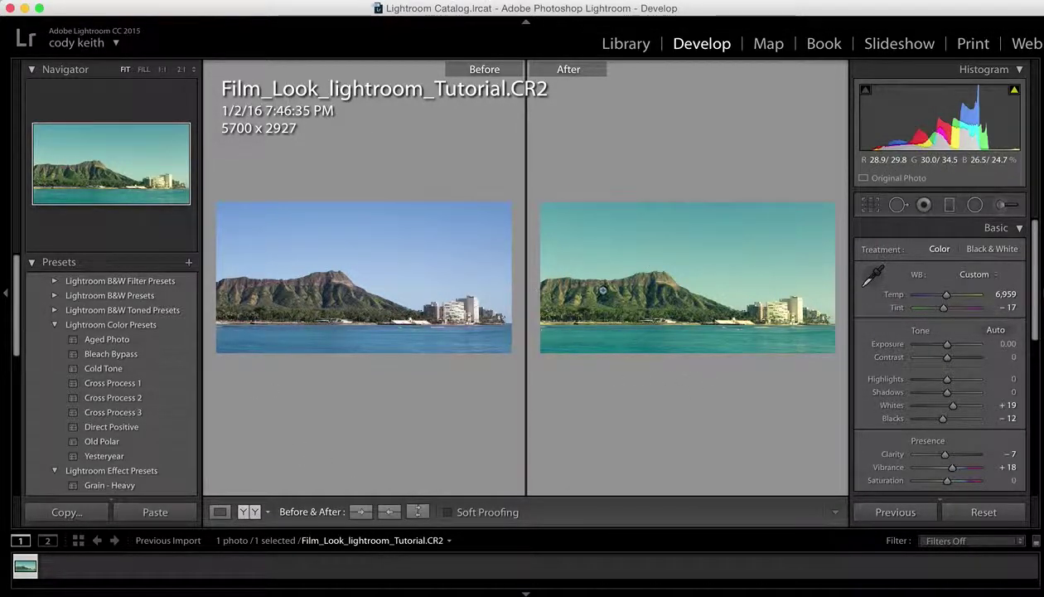
{"action": "left_click", "coordinate": [609, 291]}
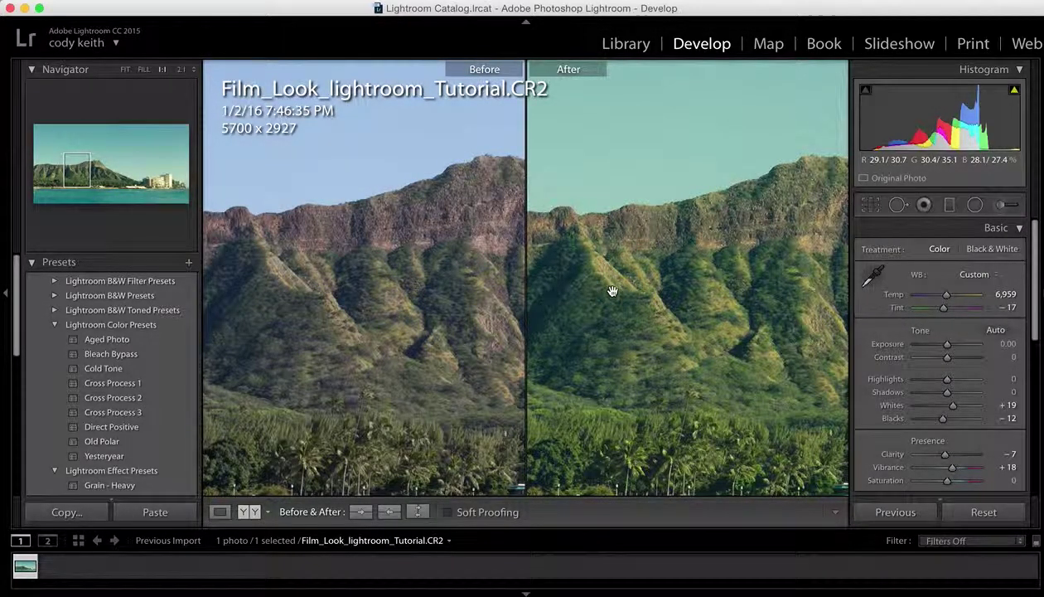
{"action": "left_click_drag", "start_coordinate": [692, 194], "coordinate": [692, 195]}
{"action": "left_click_drag", "start_coordinate": [707, 211], "coordinate": [709, 217]}
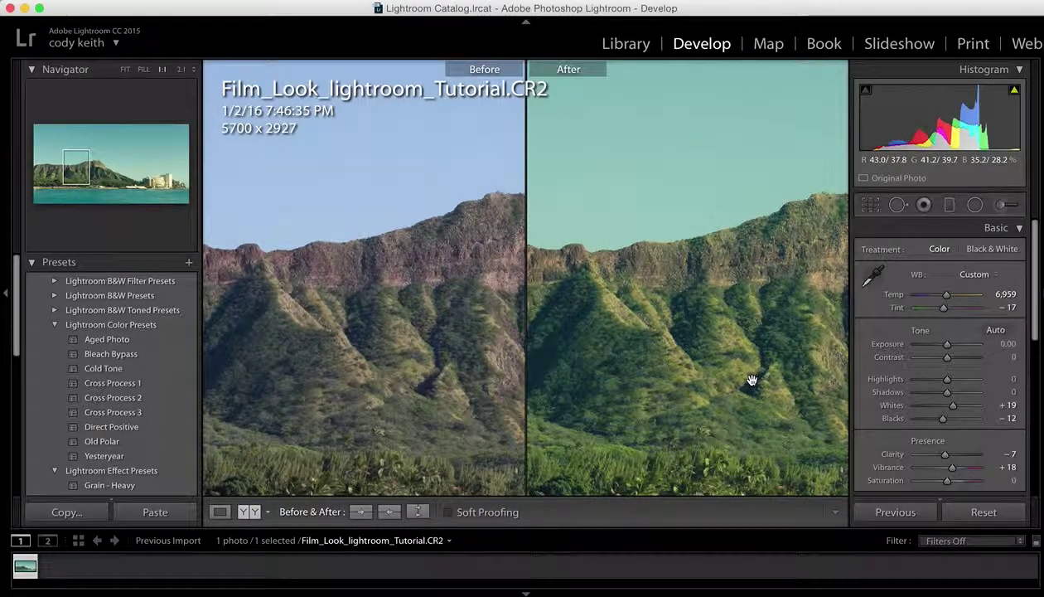
{"action": "left_click", "coordinate": [569, 281]}
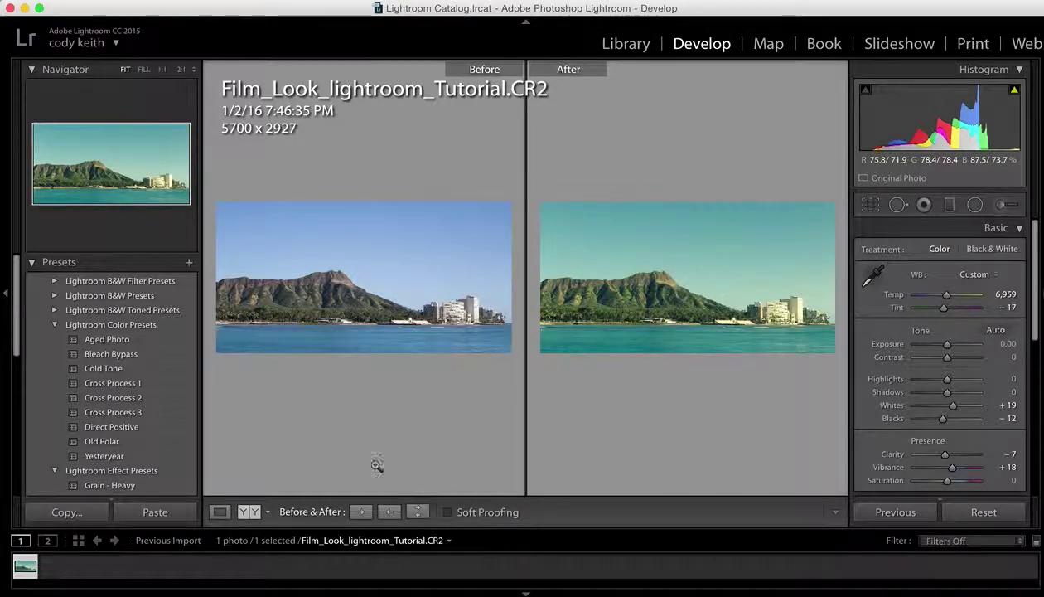
Switch to Loupe view to show only the edited Diamond Head photo
{"action": "left_click", "coordinate": [220, 513]}
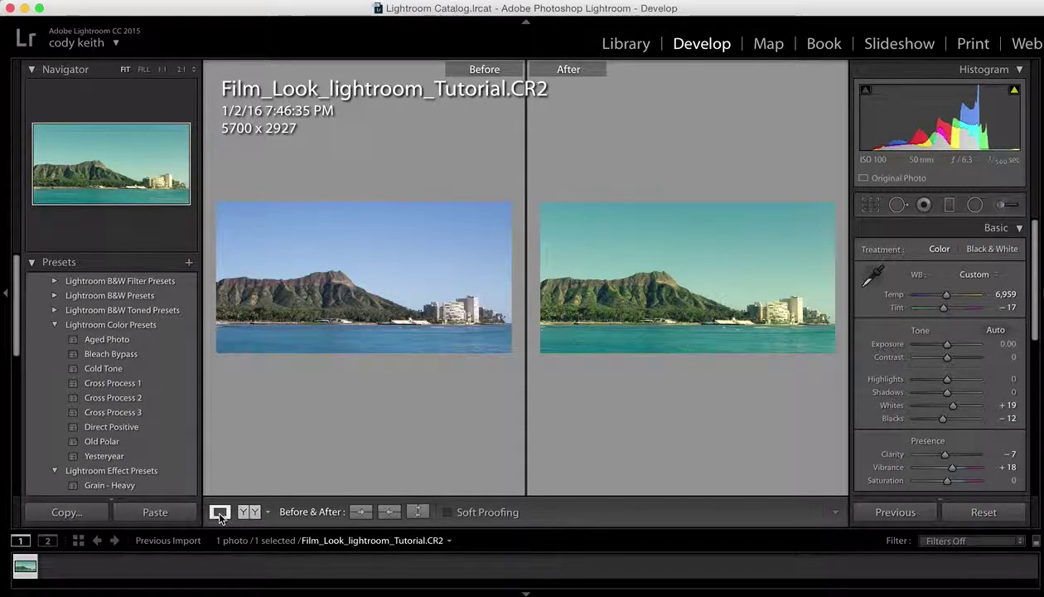